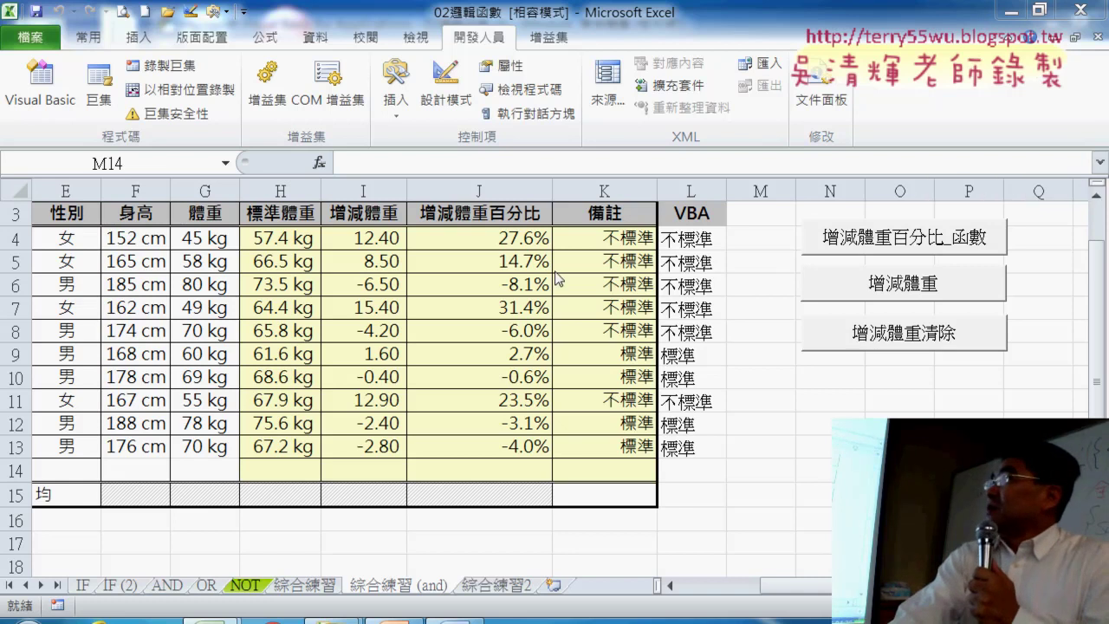
Select the "不標準" false result inside K4's =IF(AND(J4<=5%,J4>=-5%),"標準","不標準") formula.
{"action": "left_click", "coordinate": [615, 239]}
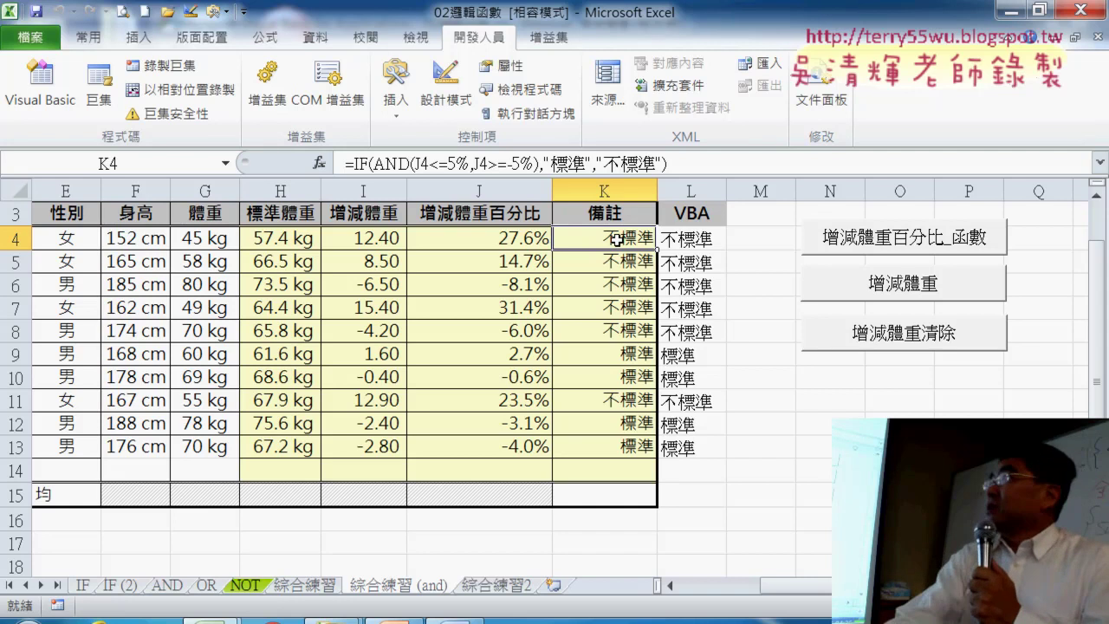
{"action": "left_click", "coordinate": [599, 158]}
{"action": "left_click_drag", "start_coordinate": [620, 163], "coordinate": [660, 163]}
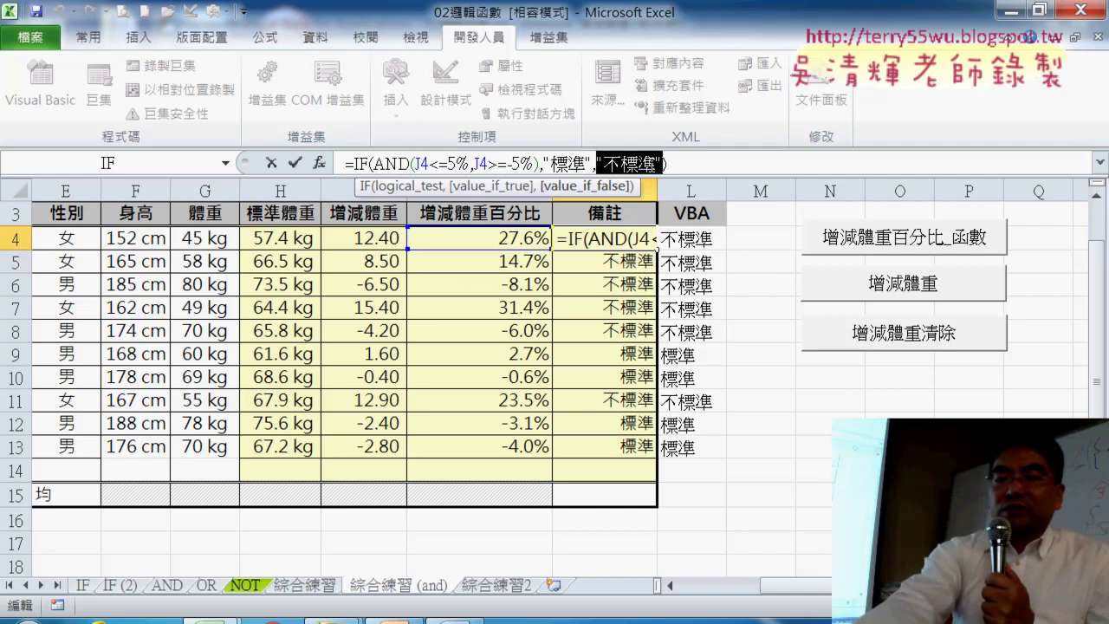
Swap K4's "不標準" result for an empty nested IF from the recent-functions list.
{"action": "key", "text": "Delete"}
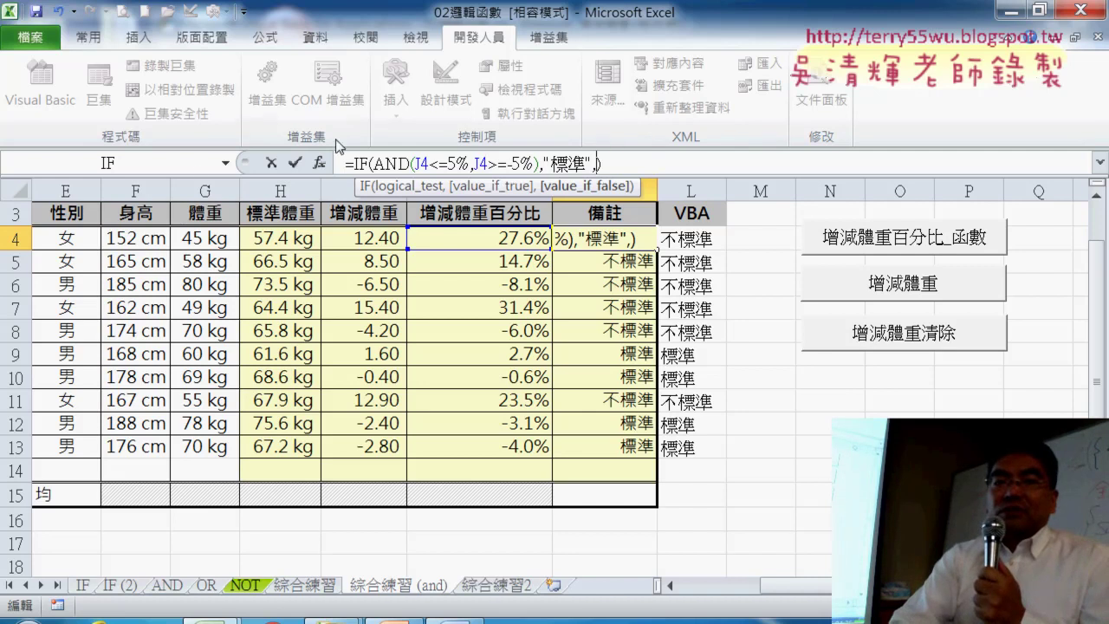
{"action": "left_click", "coordinate": [226, 163]}
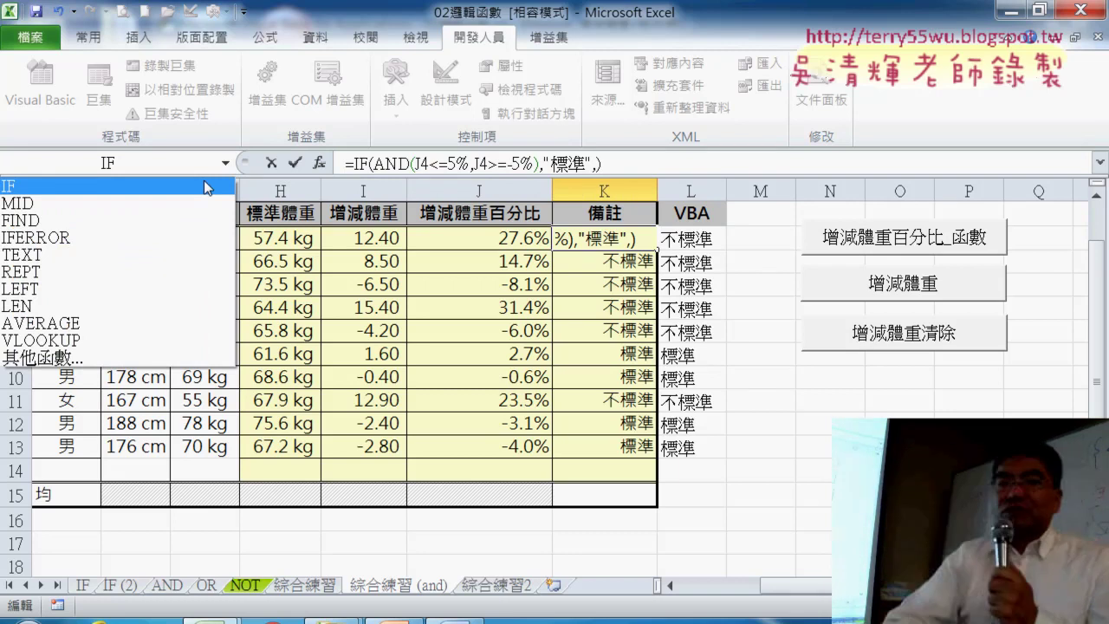
{"action": "left_click", "coordinate": [207, 185]}
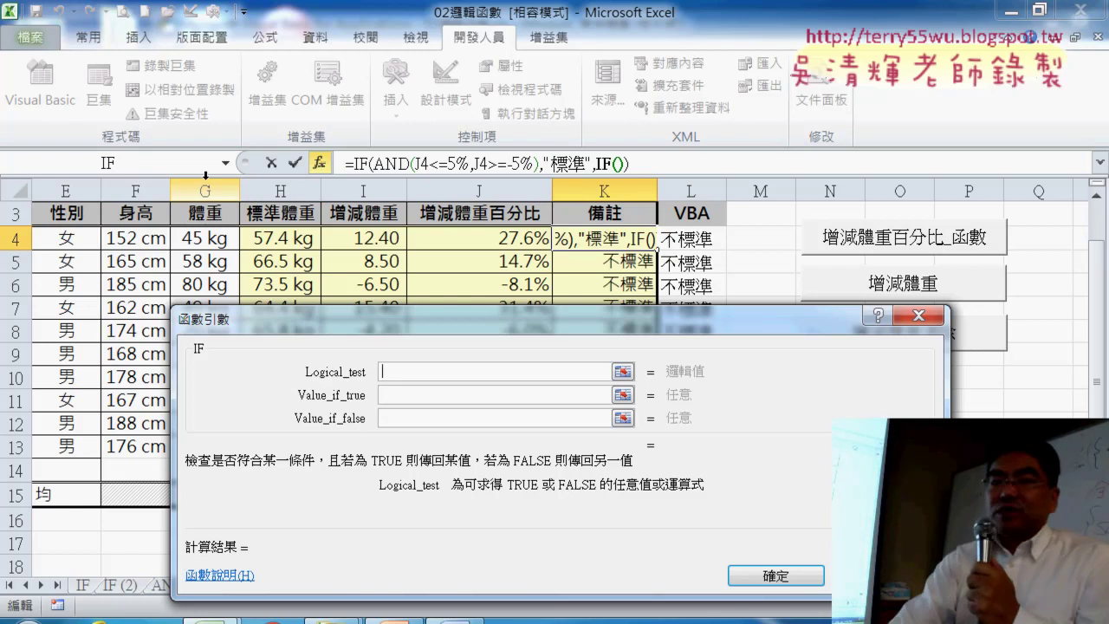
Enter J4>5%, "過瘦" and "過胖" as the nested IF's condition, true and false values.
{"action": "left_click", "coordinate": [487, 242]}
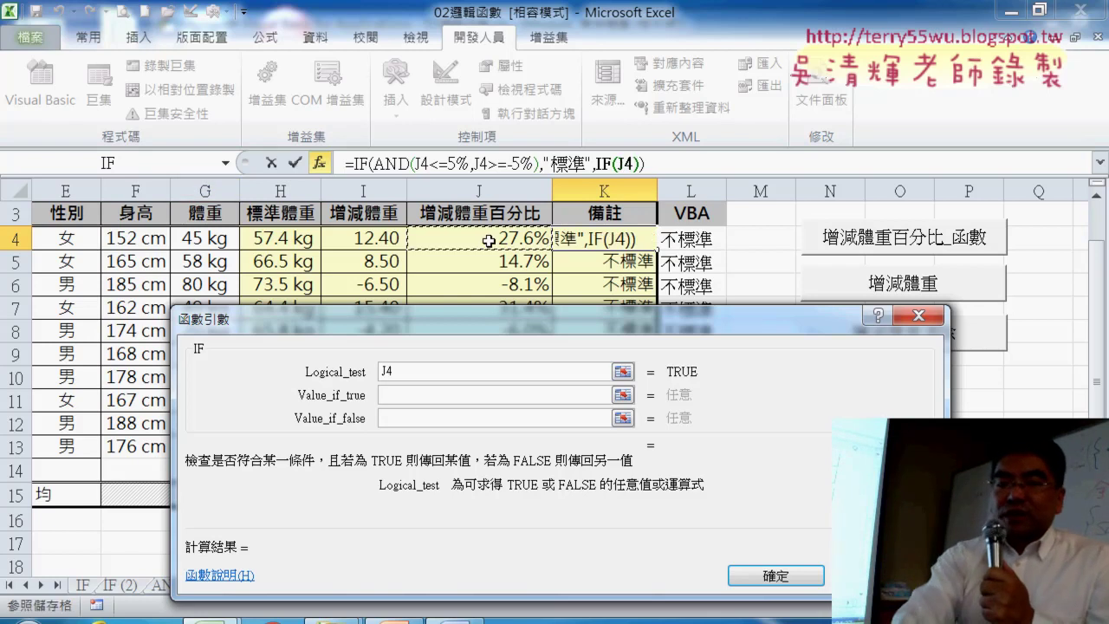
{"action": "type", "text": ">"}
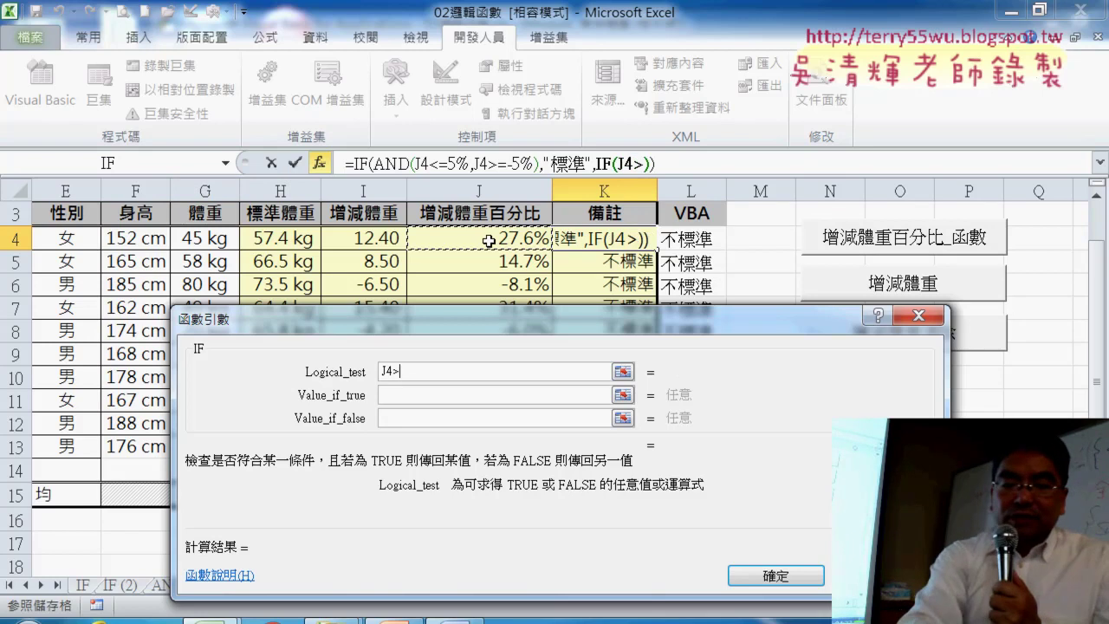
{"action": "type", "text": "5"}
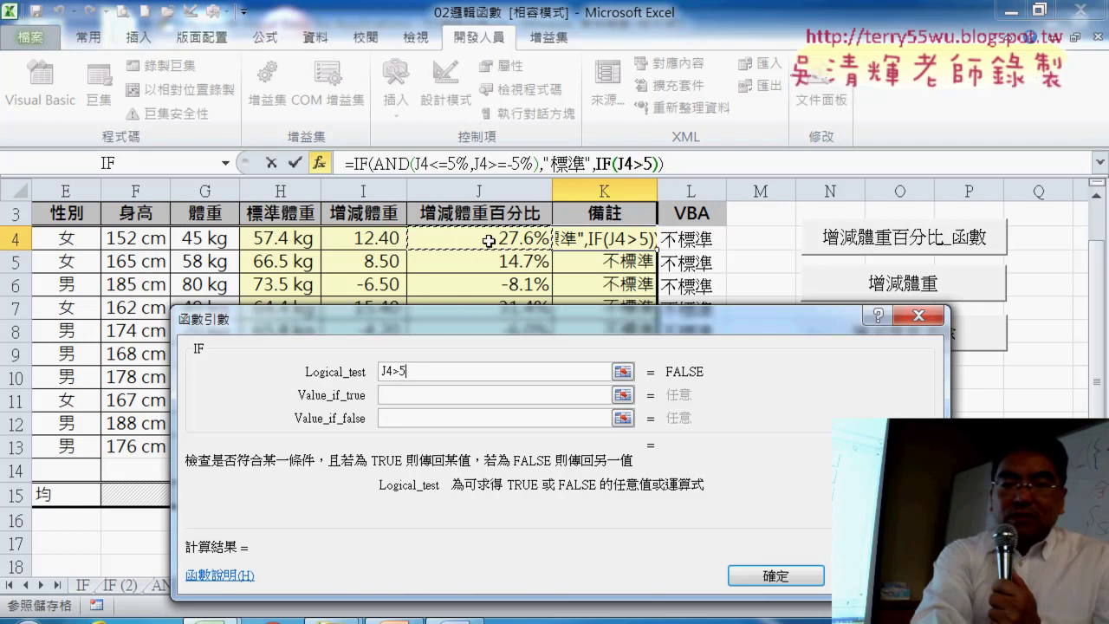
{"action": "type", "text": "%"}
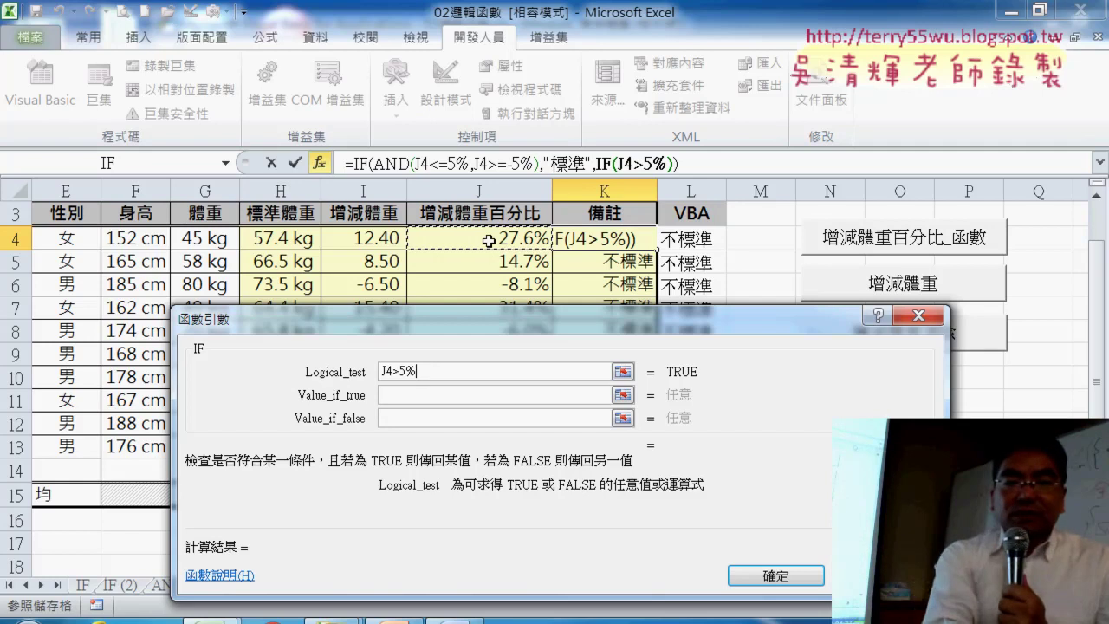
{"action": "key", "text": "Tab"}
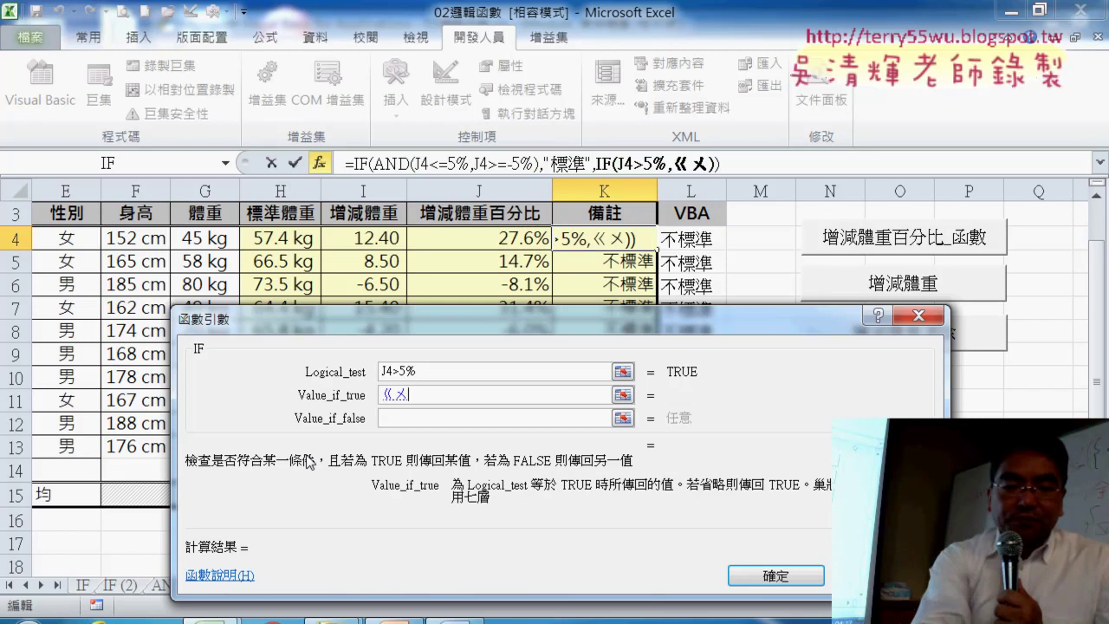
{"action": "type", "text": "過"}
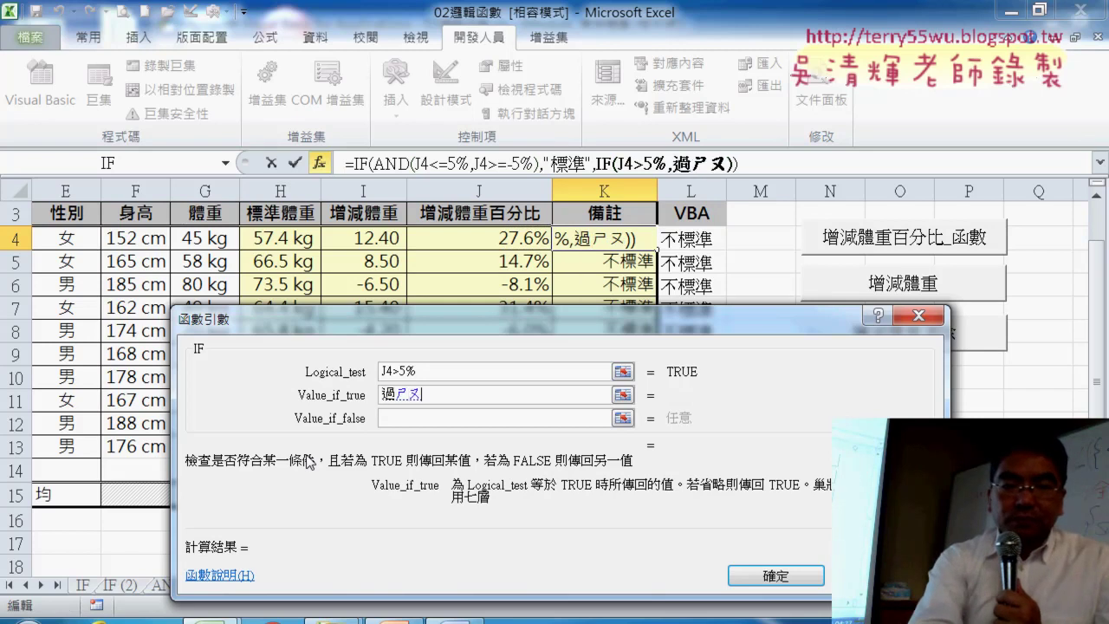
{"action": "type", "text": "瘦"}
{"action": "key", "text": "Tab"}
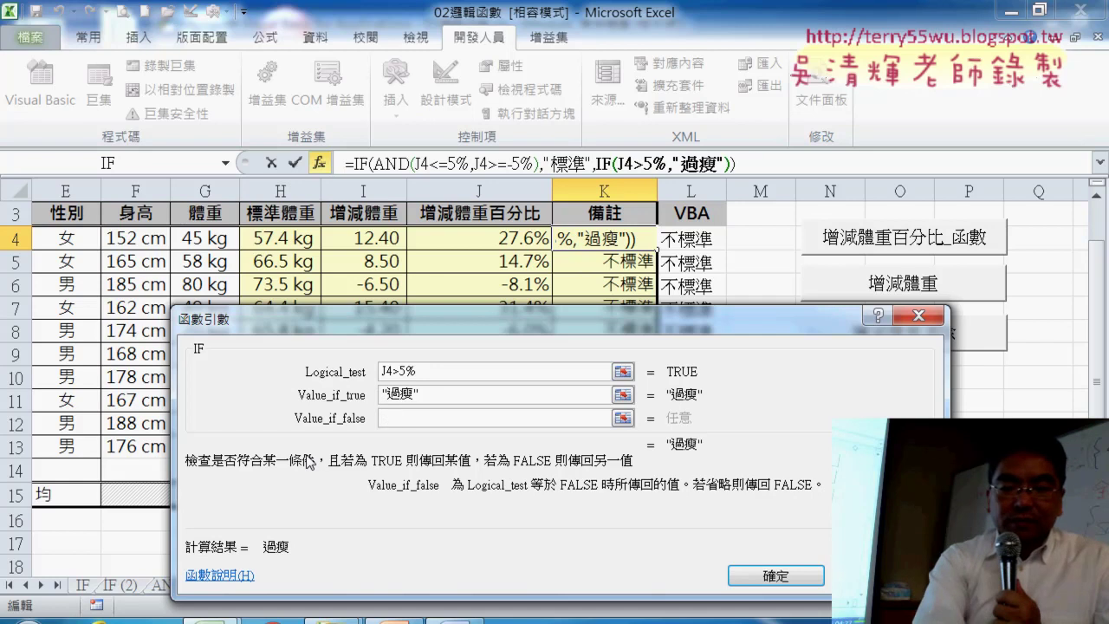
{"action": "type", "text": "過"}
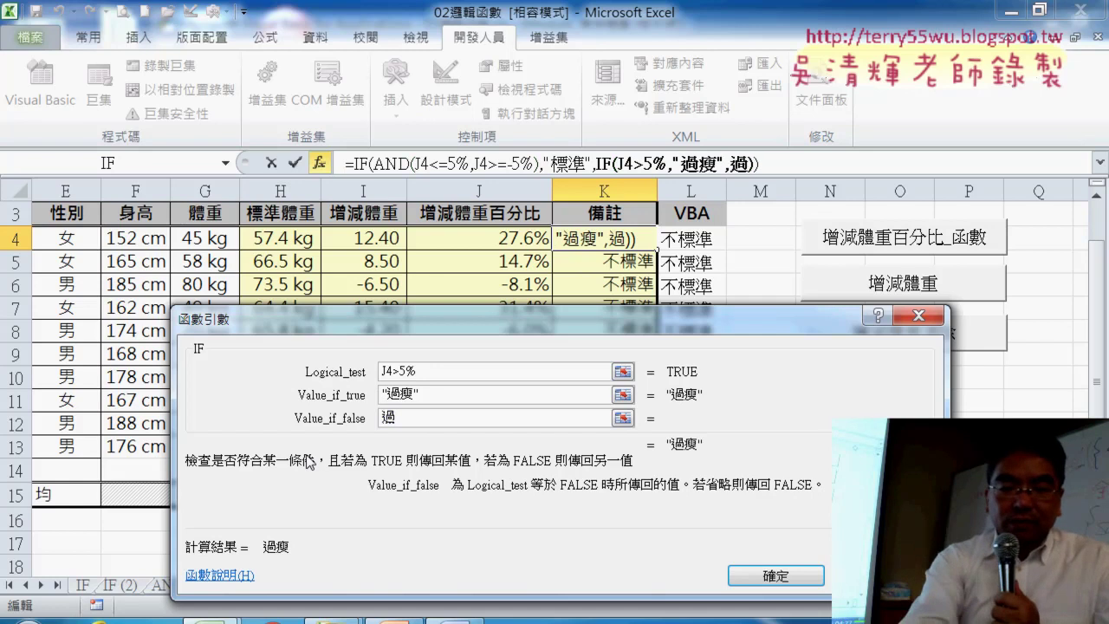
{"action": "type", "text": "胖"}
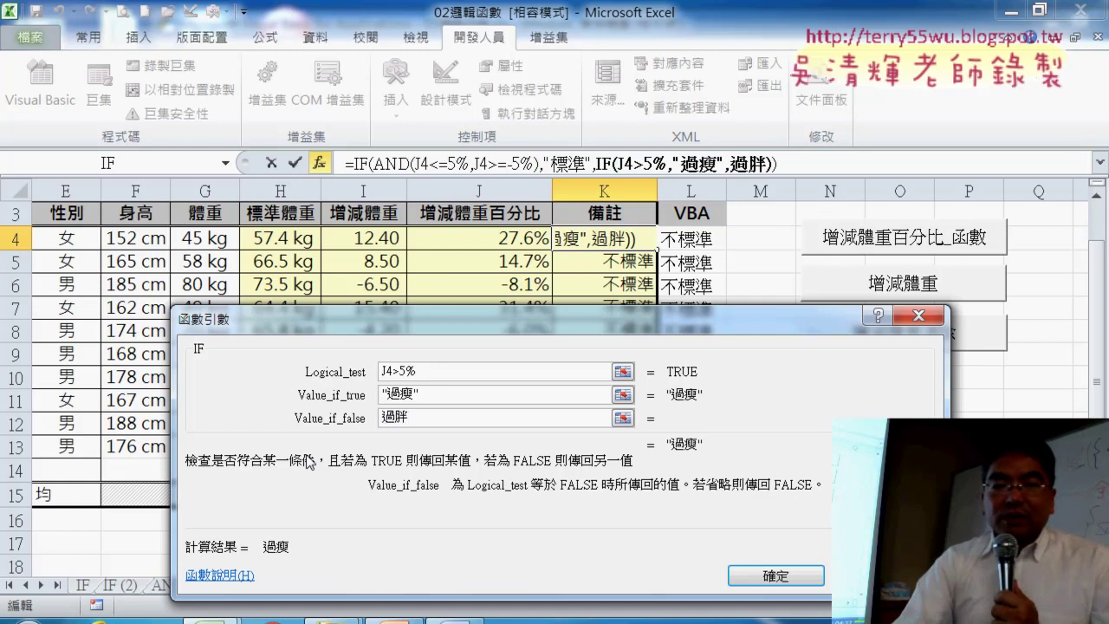
Review the nested IF arguments with on-screen annotations, then confirm the formula in K4.
{"action": "left_click", "coordinate": [451, 395]}
{"action": "left_click", "coordinate": [350, 374]}
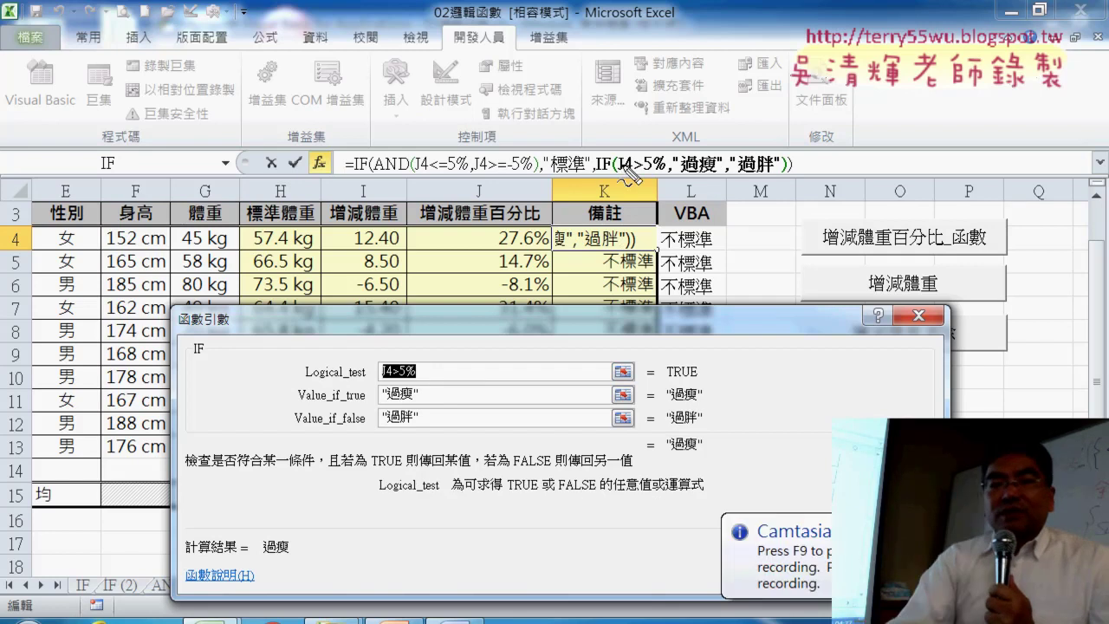
{"action": "left_click_drag", "start_coordinate": [598, 182], "coordinate": [767, 179]}
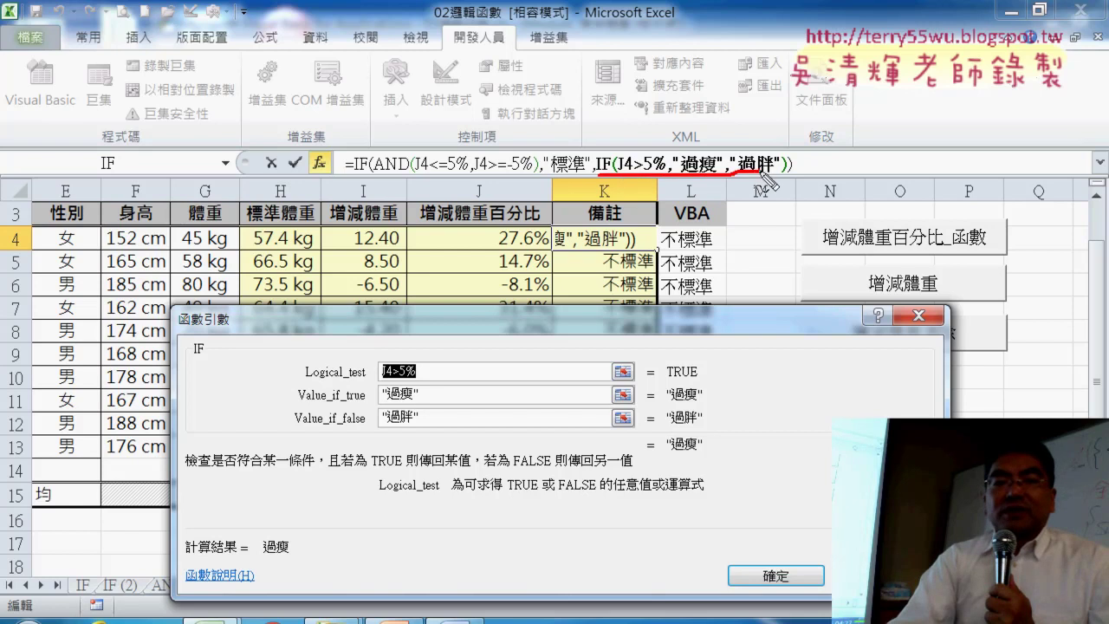
{"action": "mouse_move", "coordinate": [125, 201]}
{"action": "left_mouse_down"}
{"action": "mouse_move", "coordinate": [351, 42]}
{"action": "mouse_move", "coordinate": [660, 136]}
{"action": "left_mouse_up"}
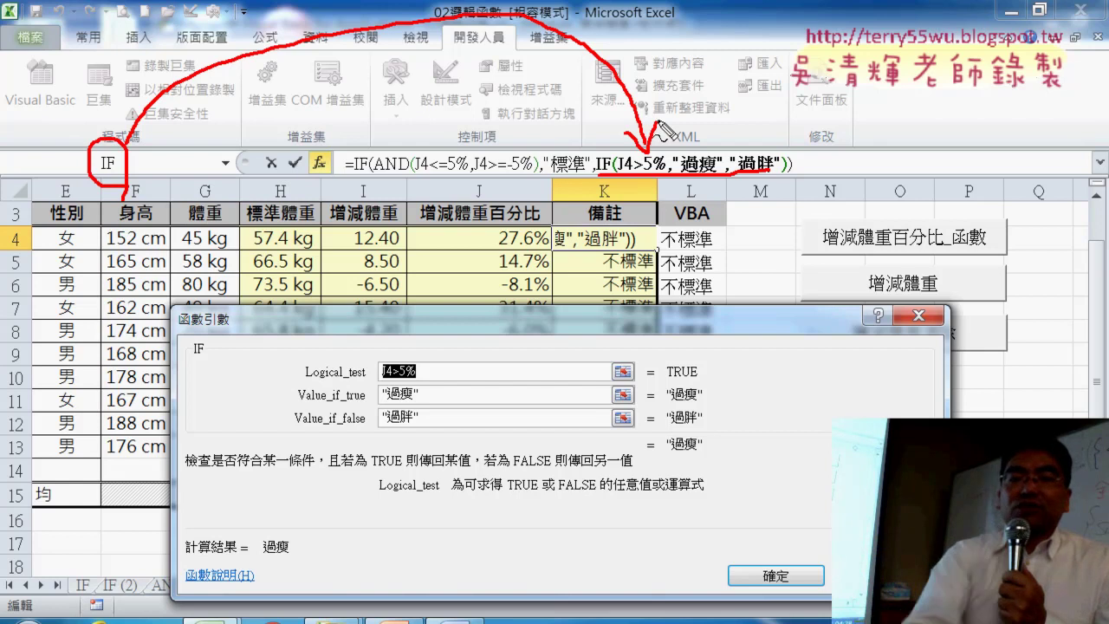
{"action": "key", "text": "Escape"}
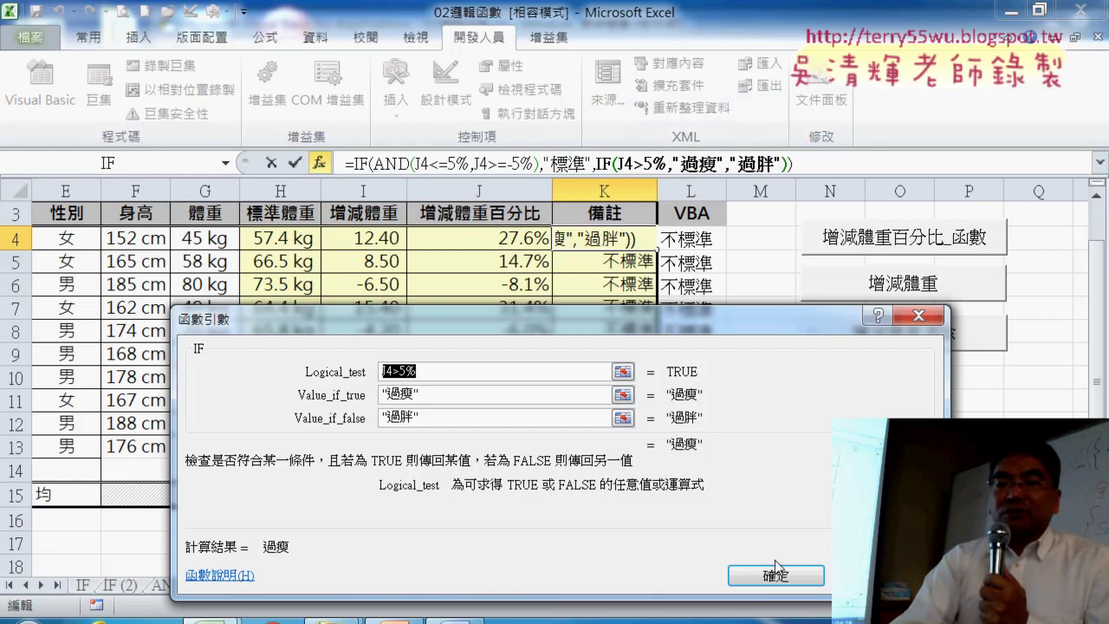
{"action": "left_click", "coordinate": [776, 572]}
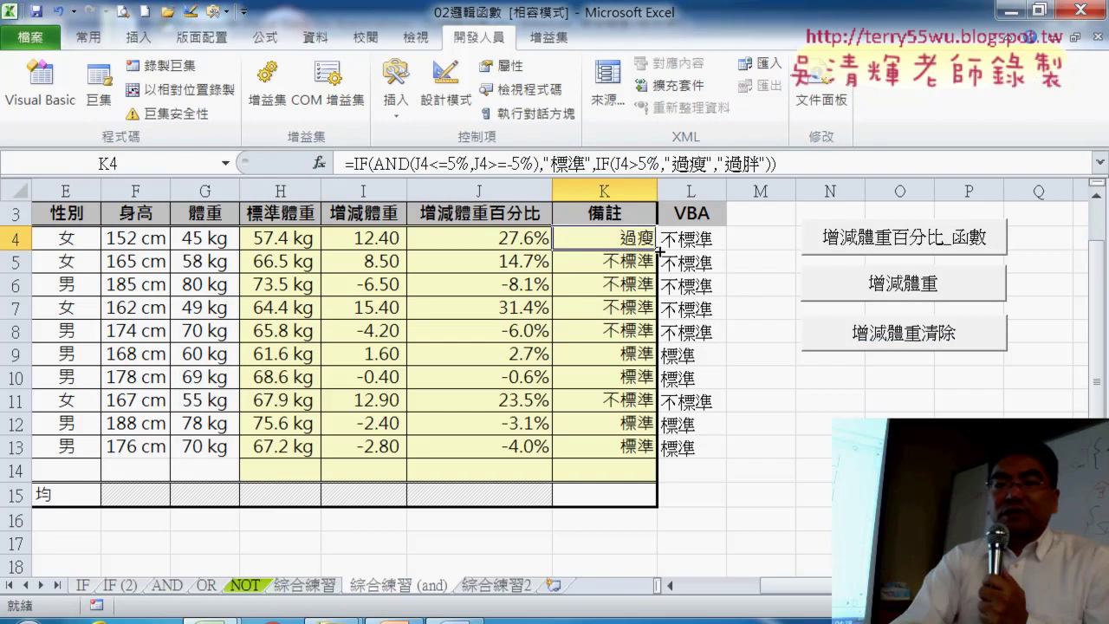
Fill K4's nested IF formula down to K13.
{"action": "left_click_drag", "start_coordinate": [658, 250], "coordinate": [643, 459]}
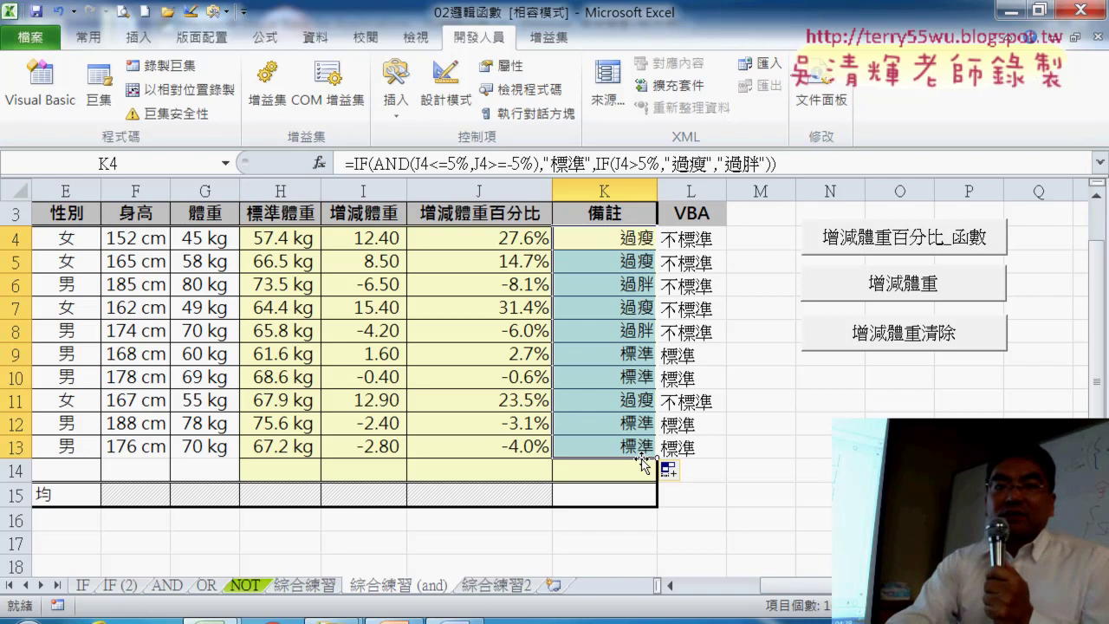
Create a new conditional formatting rule for cells equal to 過胖.
{"action": "left_click", "coordinate": [90, 38]}
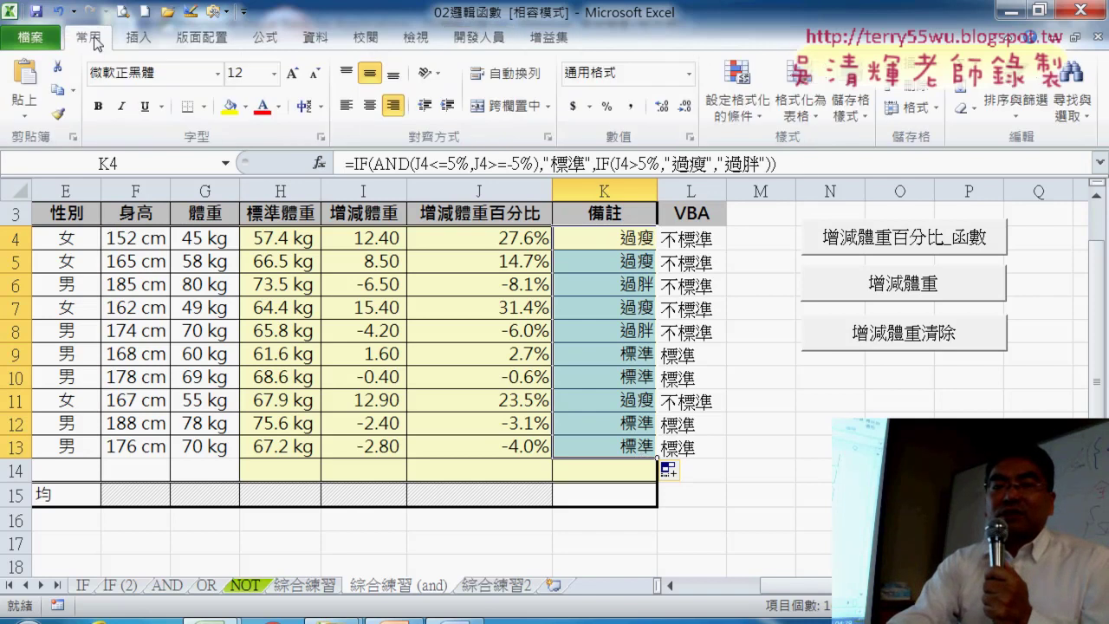
{"action": "left_click", "coordinate": [736, 95]}
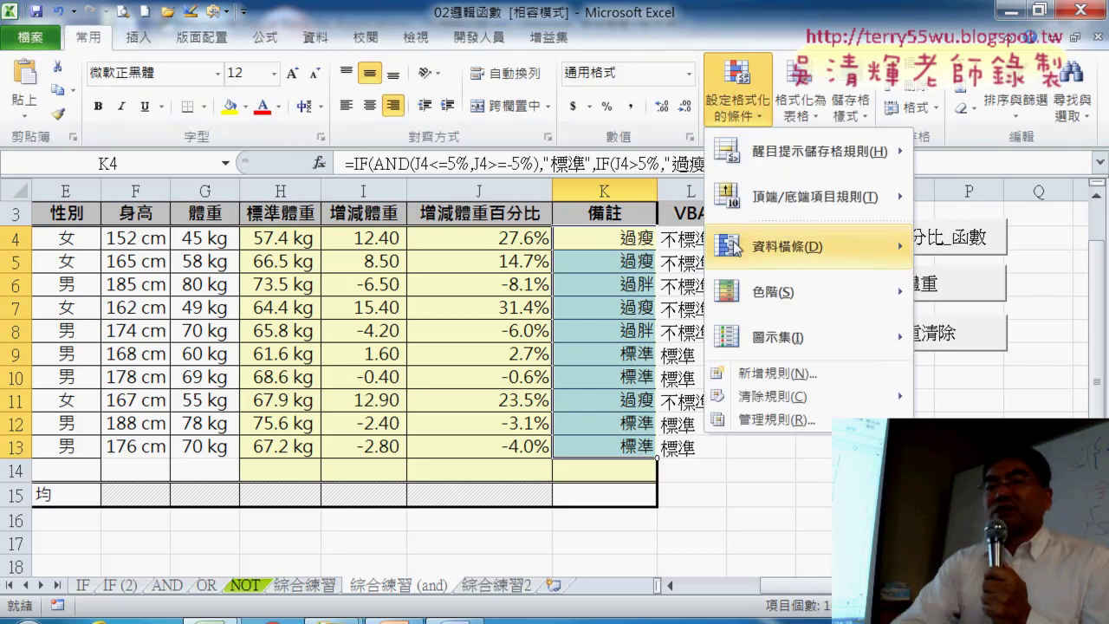
{"action": "mouse_move", "coordinate": [771, 337]}
{"action": "left_click", "coordinate": [749, 373]}
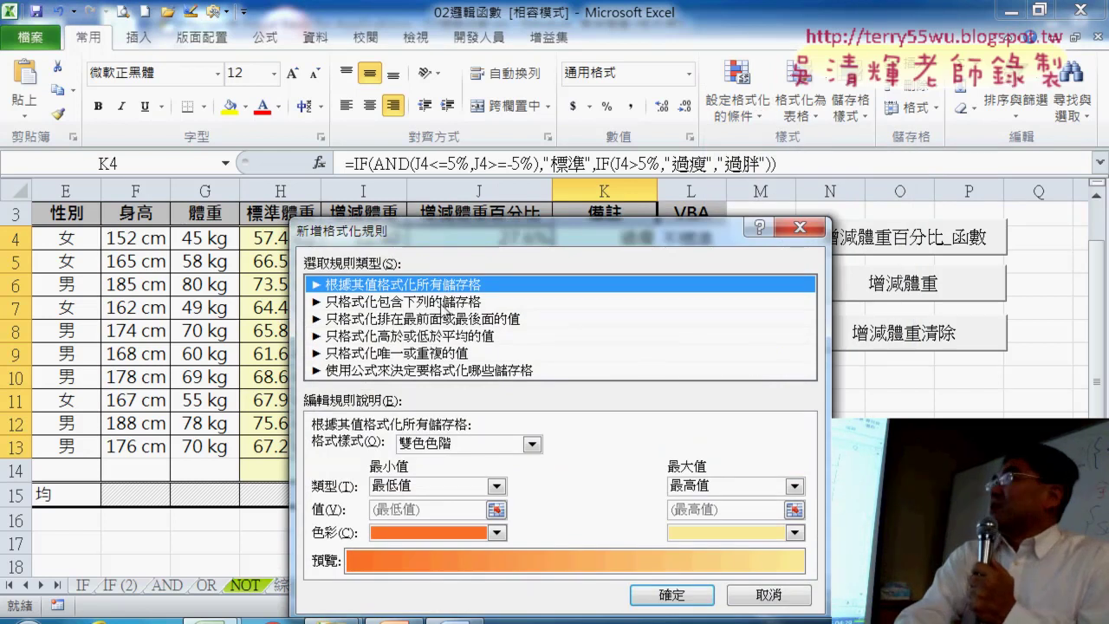
{"action": "left_click", "coordinate": [446, 301]}
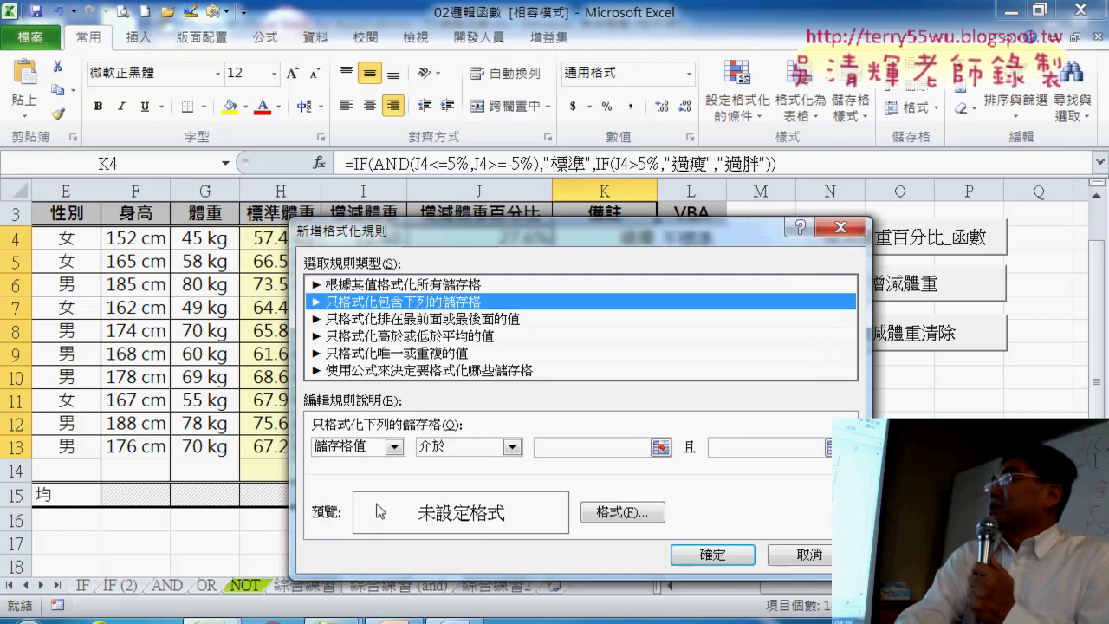
{"action": "left_click", "coordinate": [456, 448]}
{"action": "left_click", "coordinate": [449, 497]}
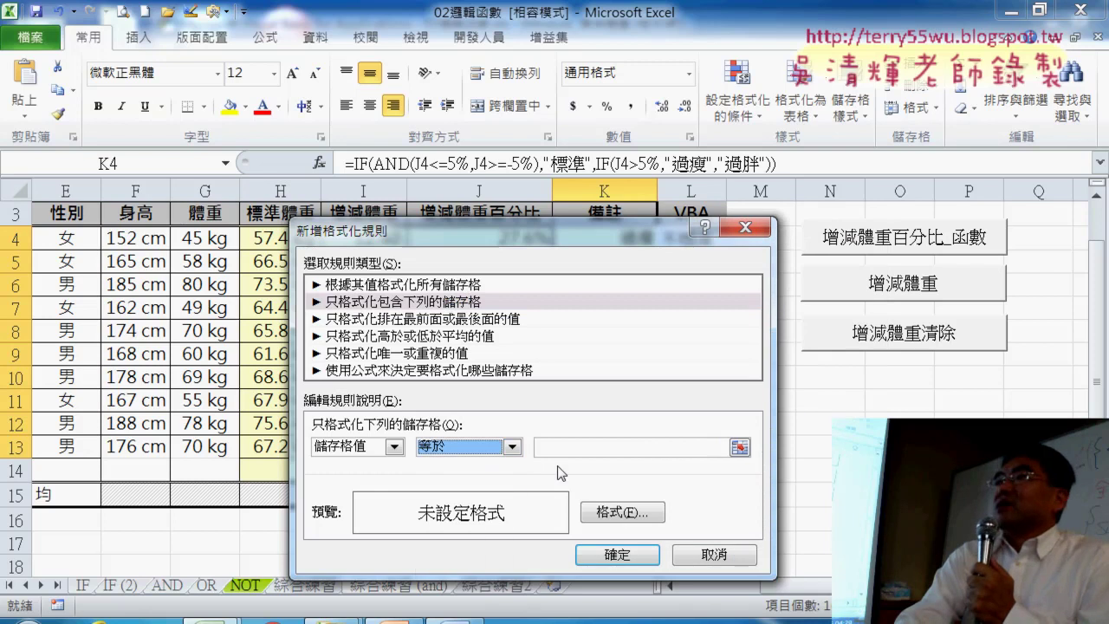
{"action": "left_click", "coordinate": [563, 446]}
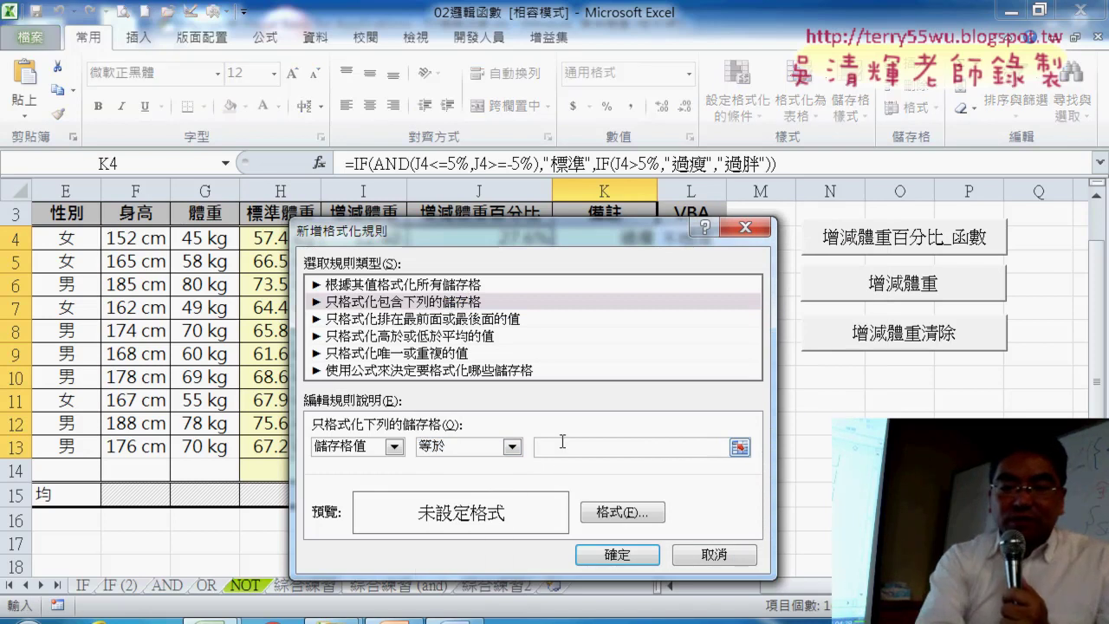
{"action": "type", "text": "《x》"}
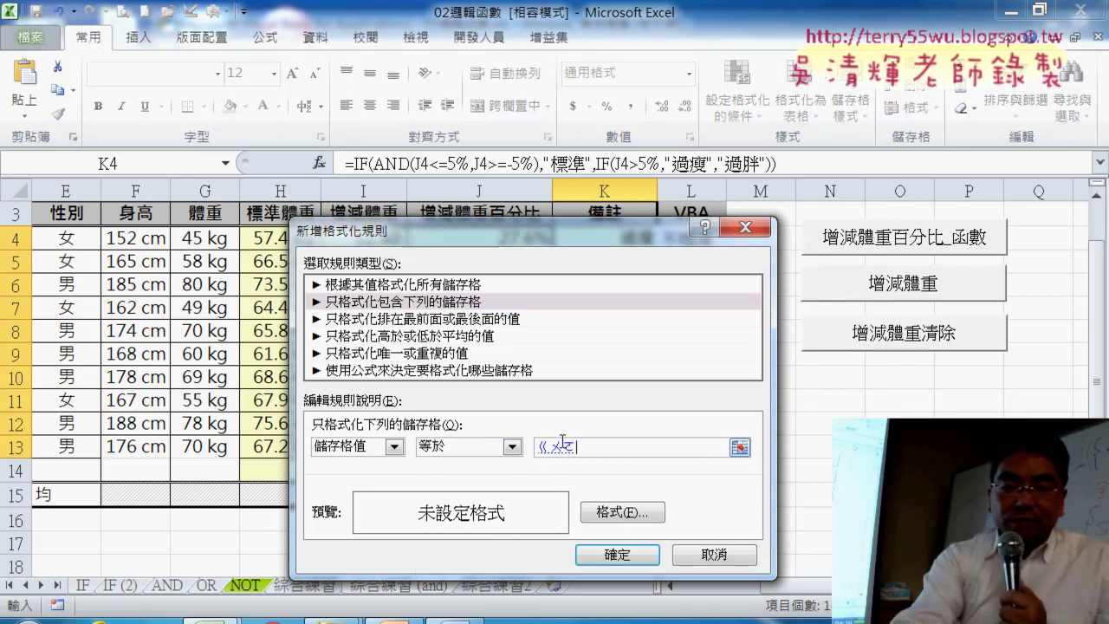
{"action": "type", "text": "過胖"}
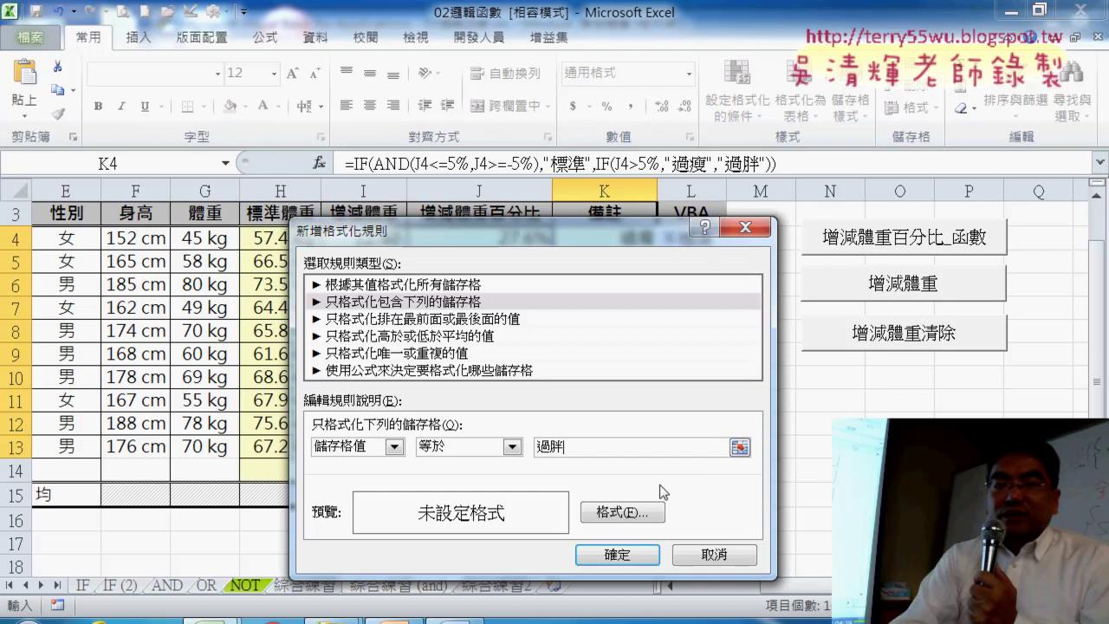
Give the 過胖 rule a red font colour and apply it.
{"action": "left_click", "coordinate": [654, 514]}
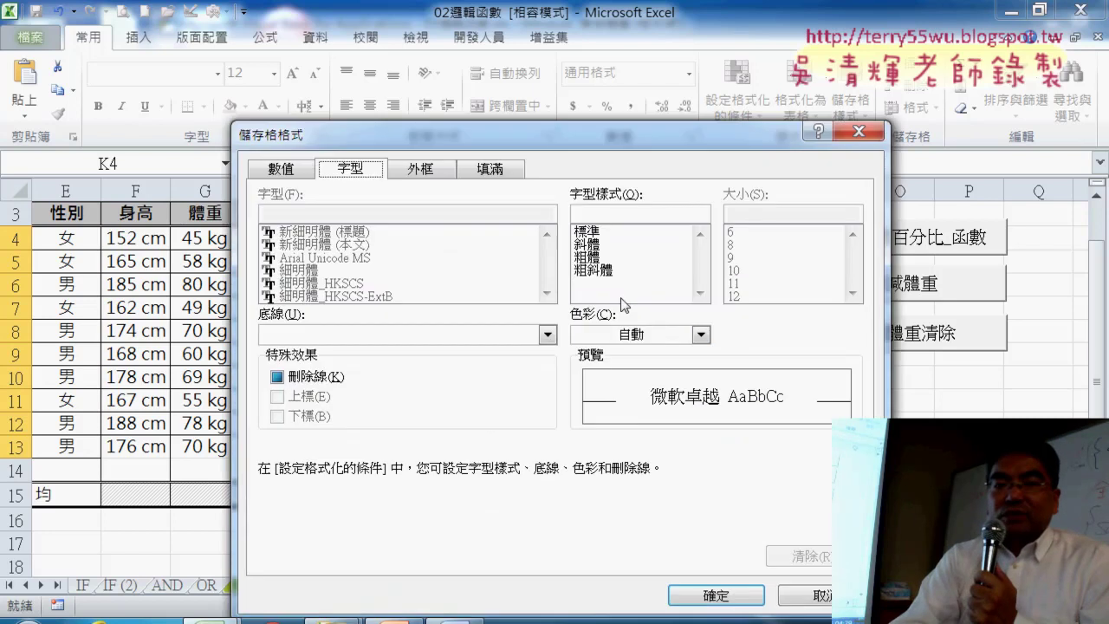
{"action": "left_click", "coordinate": [700, 335]}
{"action": "left_click", "coordinate": [600, 511]}
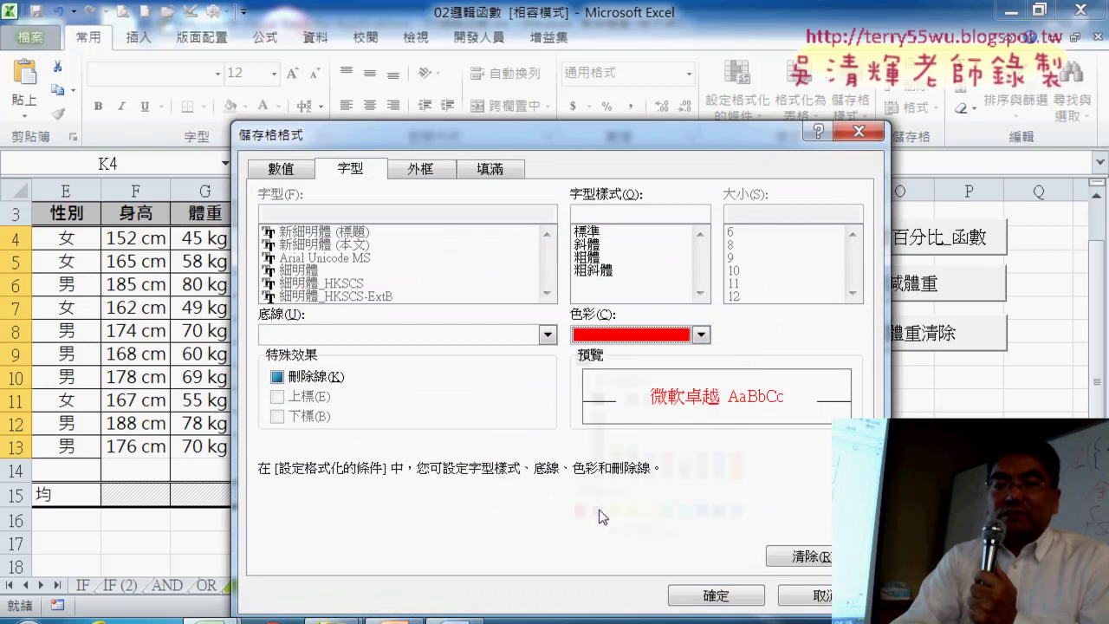
{"action": "left_click", "coordinate": [715, 595]}
{"action": "left_click", "coordinate": [627, 557]}
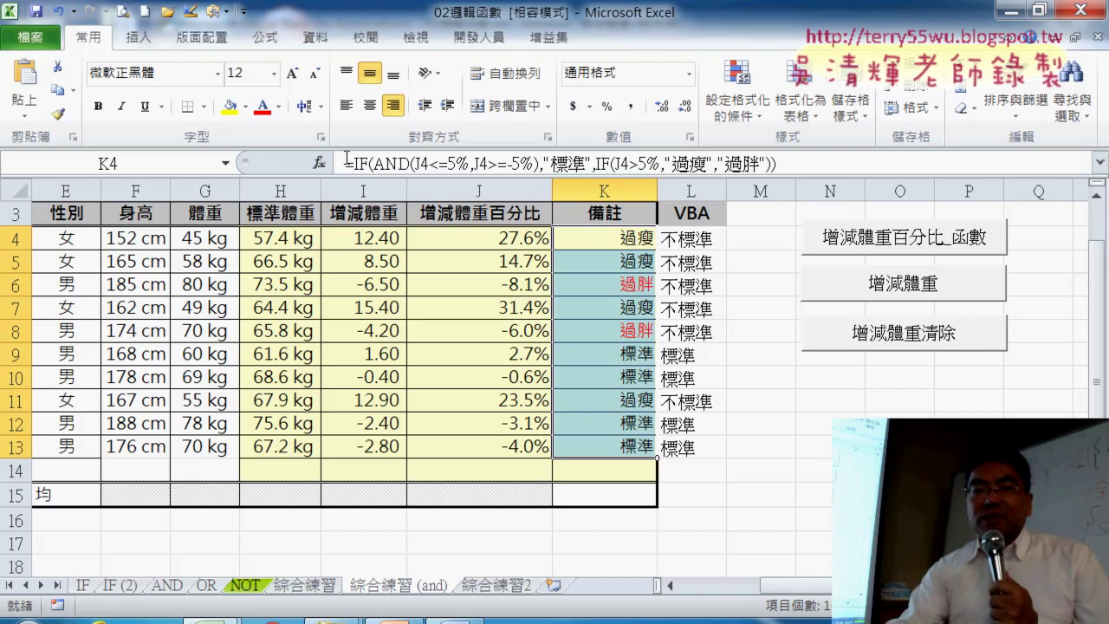
Copy K4's nested IF formula text from the formula bar.
{"action": "left_click_drag", "start_coordinate": [347, 163], "coordinate": [776, 164]}
{"action": "right_click", "coordinate": [707, 172]}
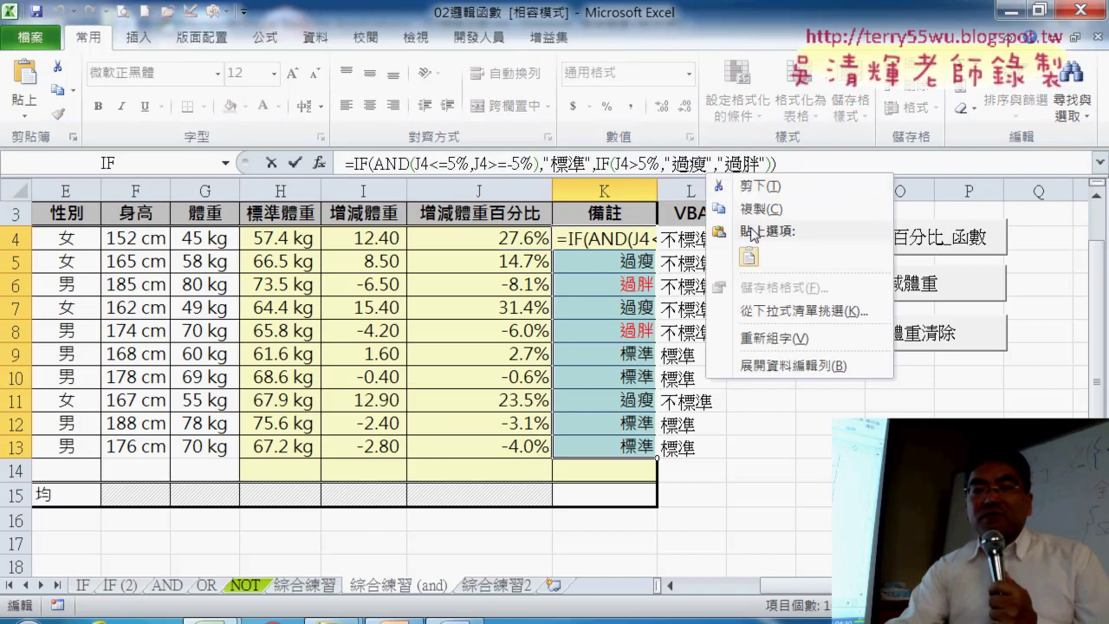
{"action": "key", "text": "Escape"}
{"action": "left_click", "coordinate": [271, 163]}
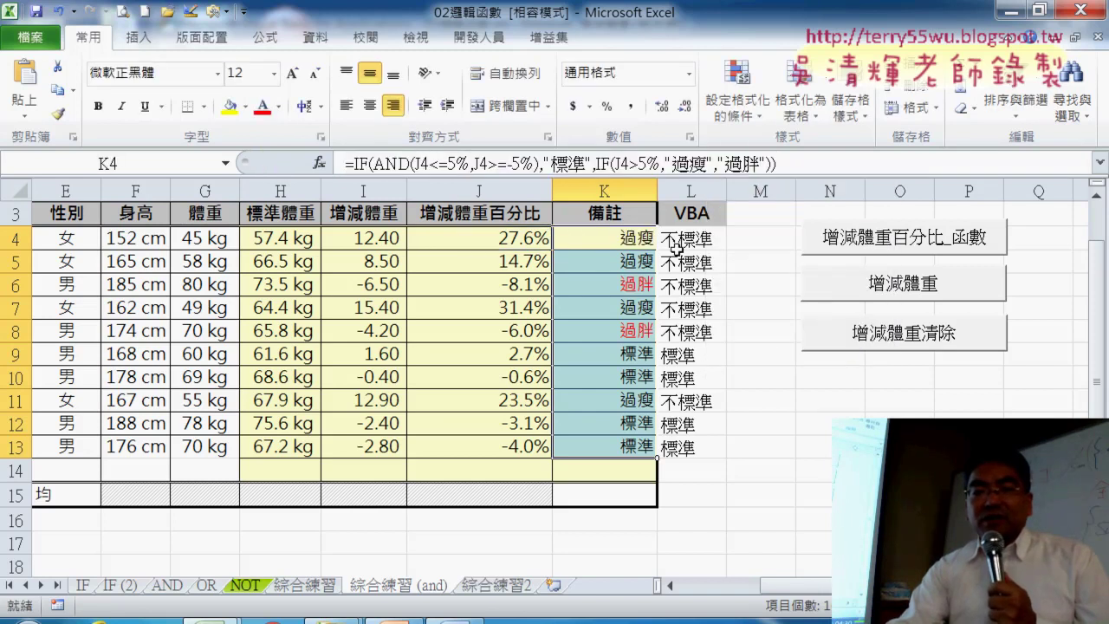
Open the percentage button's assigned macro in the VBA editor and enlarge its window.
{"action": "right_click", "coordinate": [856, 249]}
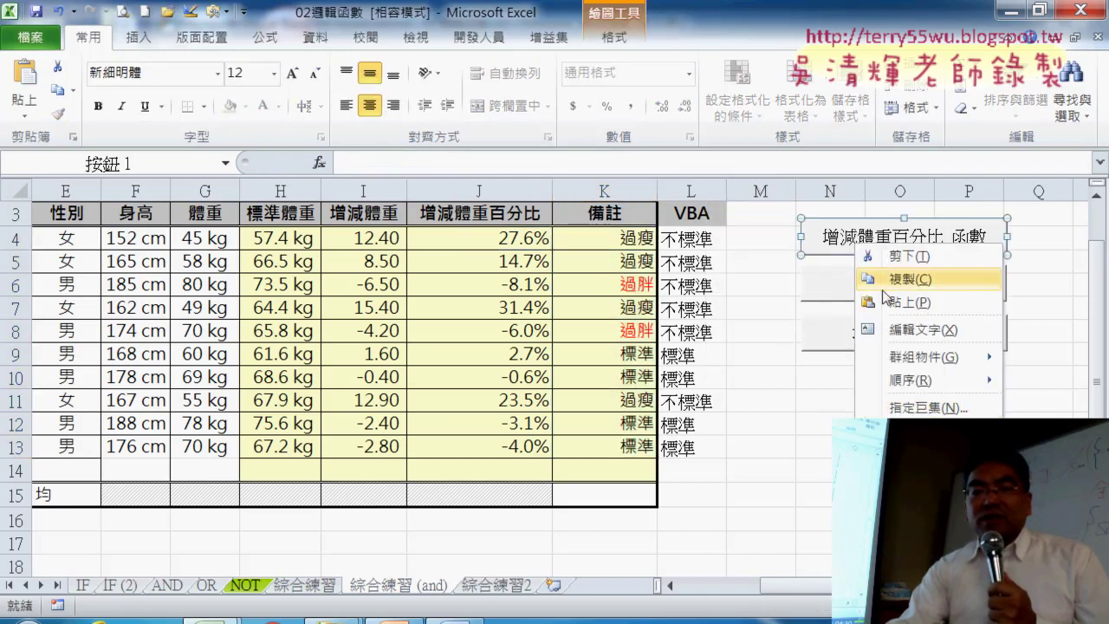
{"action": "left_click", "coordinate": [901, 407]}
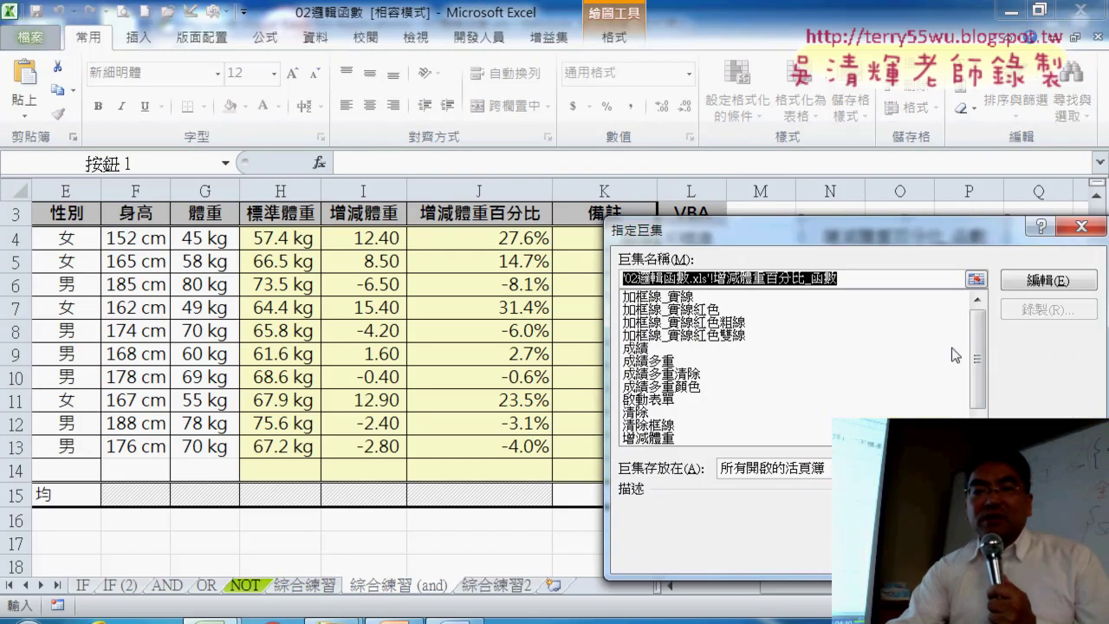
{"action": "left_click", "coordinate": [1044, 285]}
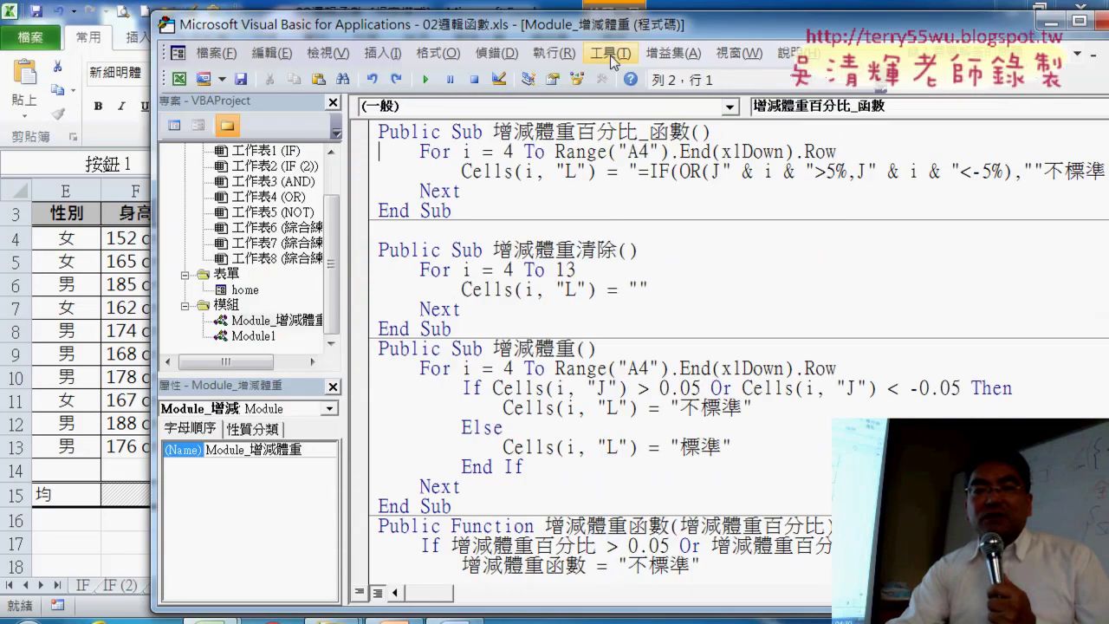
{"action": "left_click_drag", "start_coordinate": [598, 32], "coordinate": [319, 32]}
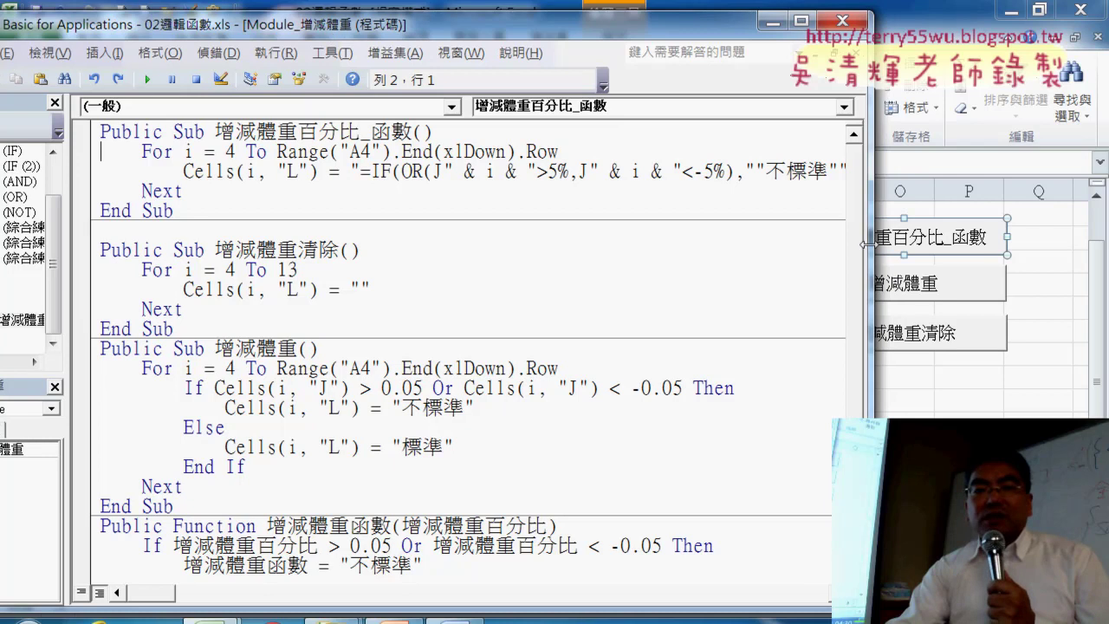
{"action": "left_click_drag", "start_coordinate": [864, 245], "coordinate": [1027, 246]}
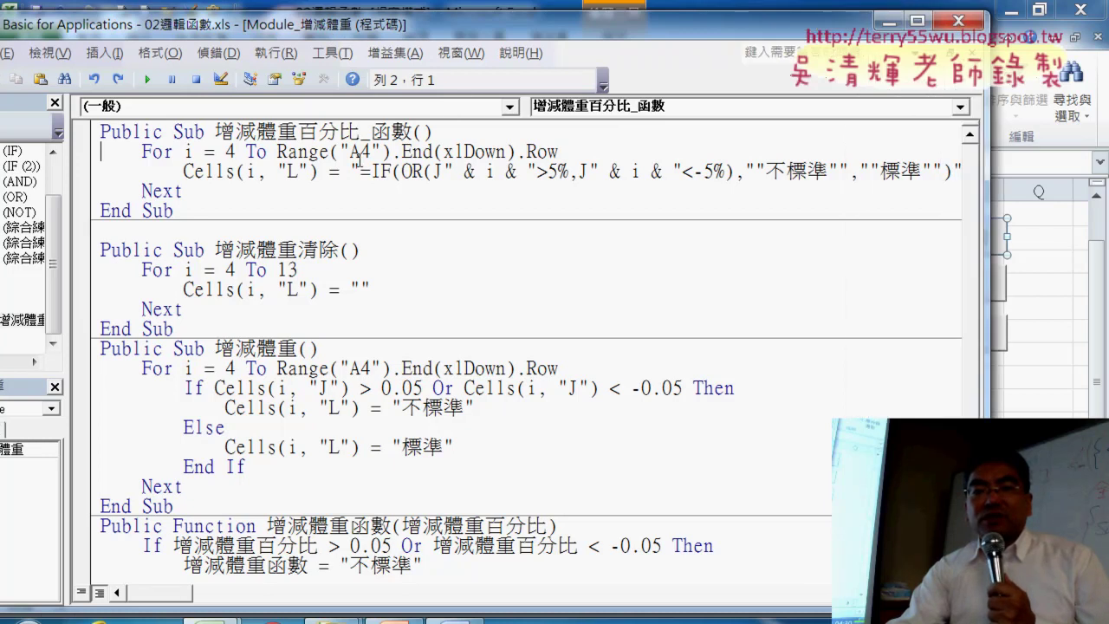
Empty the formula string in the Cells(i, "L") assignment line.
{"action": "left_click_drag", "start_coordinate": [359, 171], "coordinate": [749, 168]}
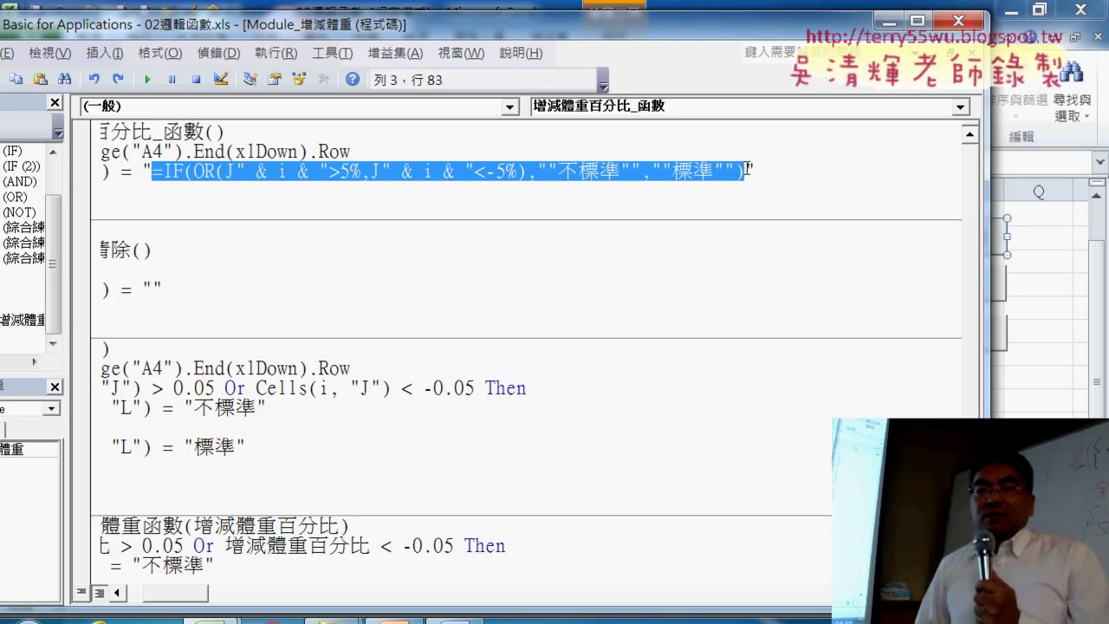
{"action": "type", "text": "=IF(AND(J4<=5%,J4>=-5%),\"標準\",IF(J4>5%,\"過瘦\",\"過胖\"))"}
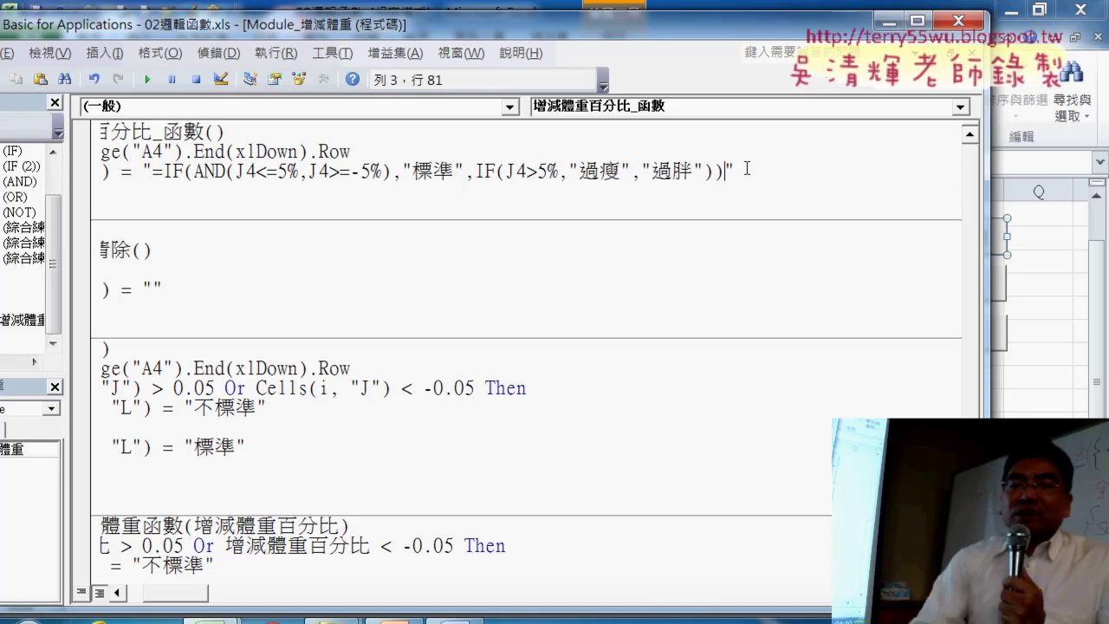
{"action": "key", "text": "ctrl+z"}
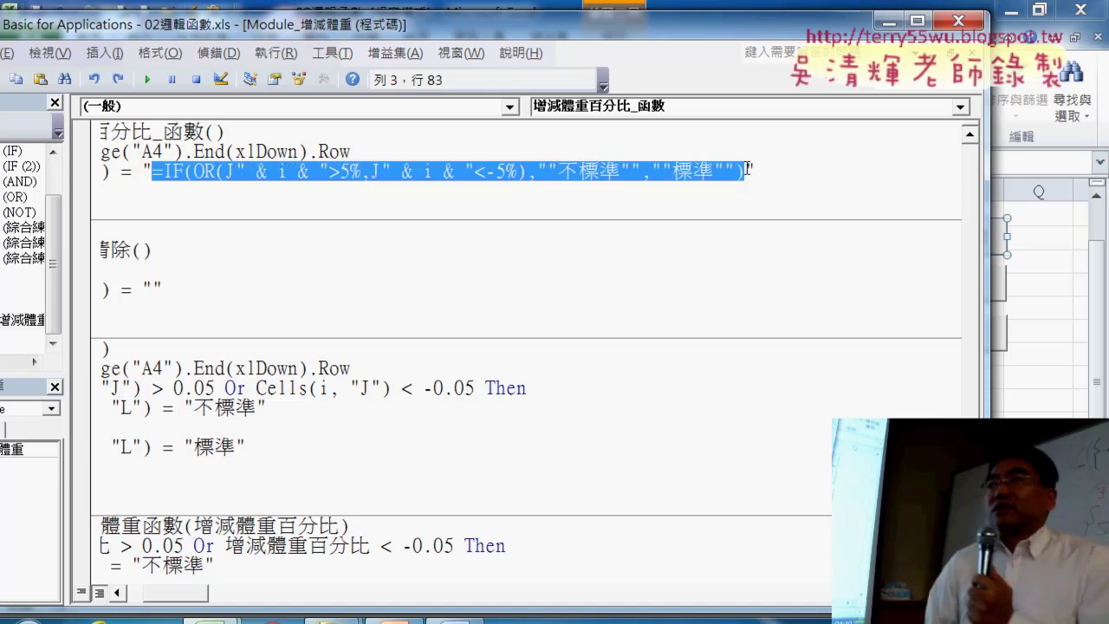
{"action": "key", "text": "Delete"}
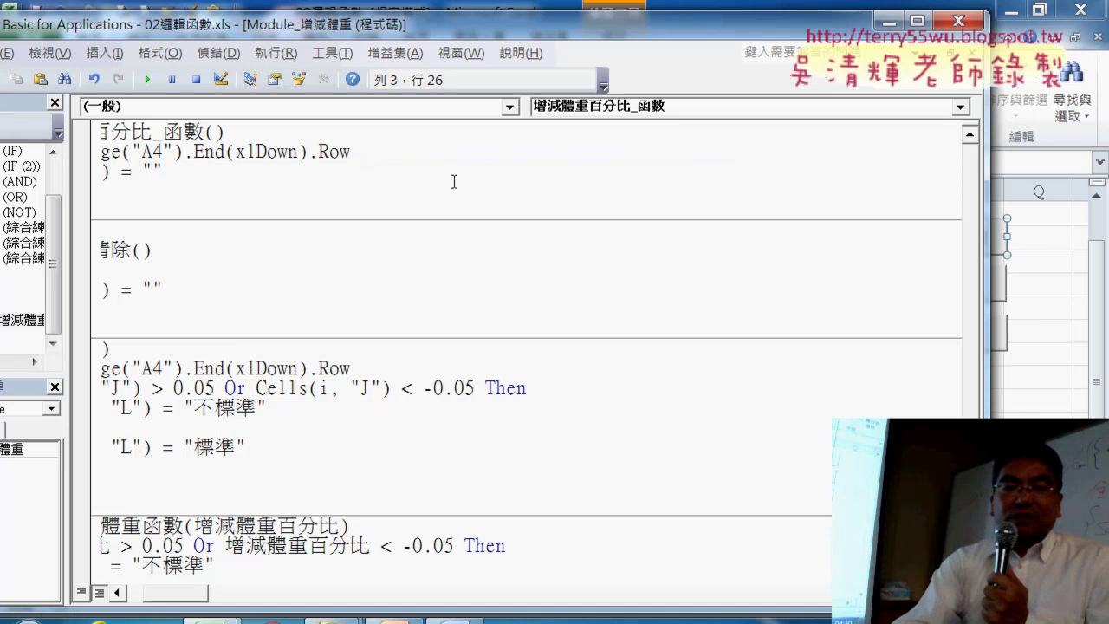
{"action": "key", "text": "super"}
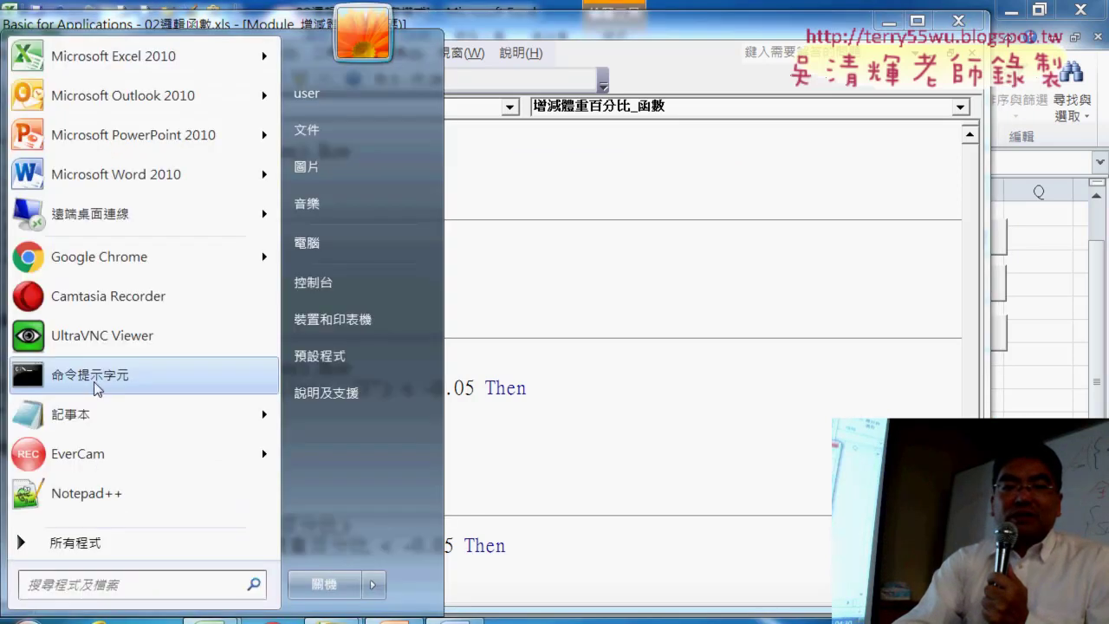
Paste the copied nested IF formula into a new Notepad note and widen it.
{"action": "left_click", "coordinate": [95, 416]}
{"action": "right_click", "coordinate": [563, 249]}
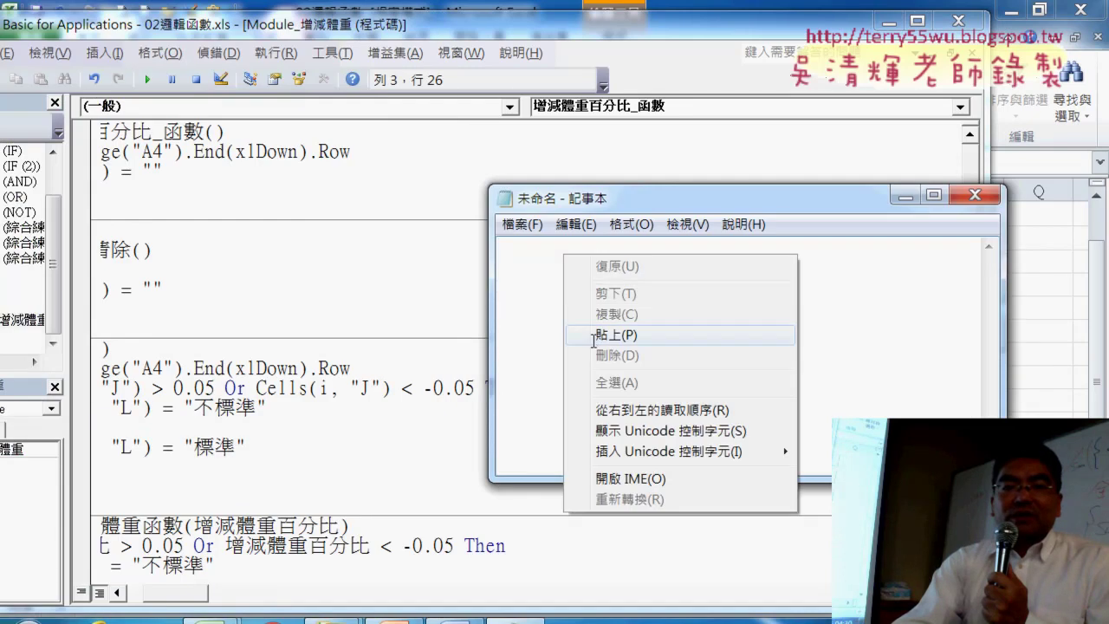
{"action": "left_click", "coordinate": [595, 343]}
{"action": "left_click_drag", "start_coordinate": [600, 202], "coordinate": [237, 152]}
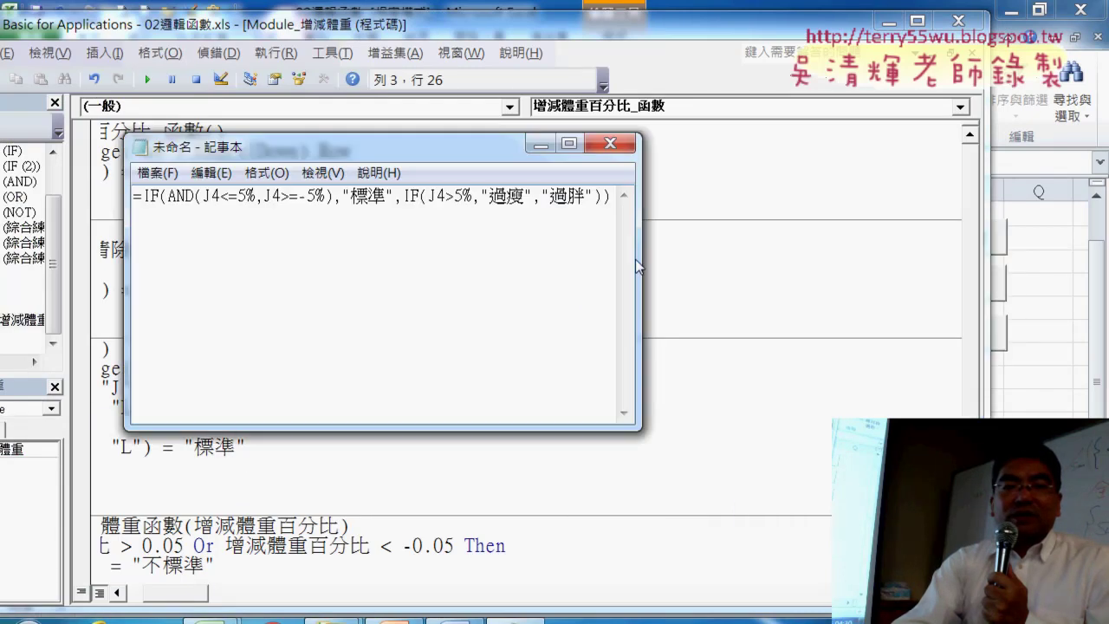
{"action": "left_click_drag", "start_coordinate": [641, 253], "coordinate": [972, 245]}
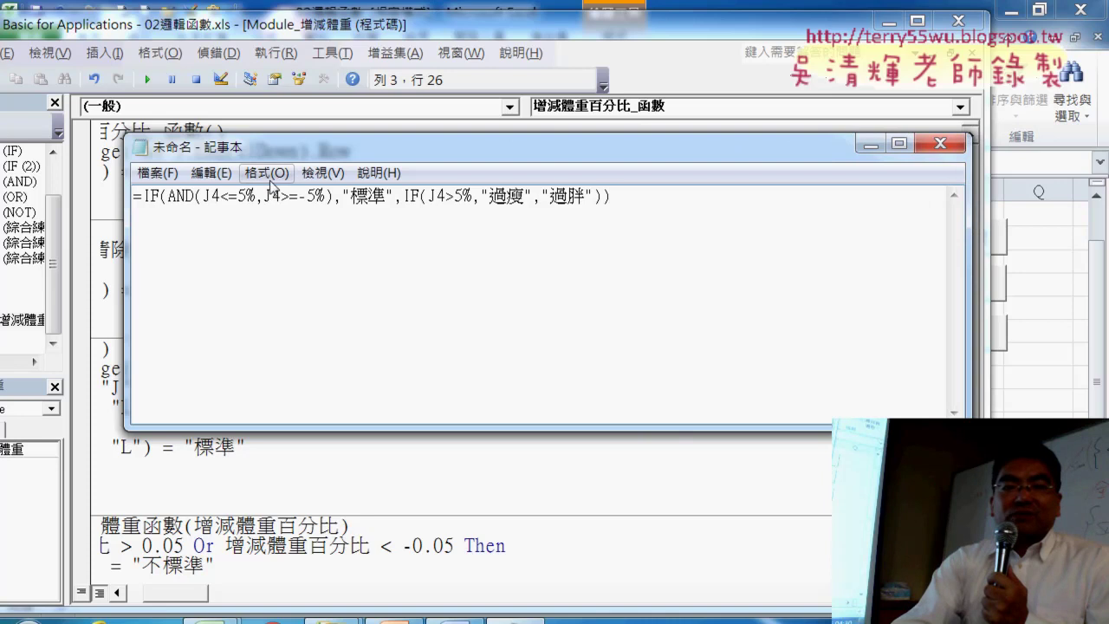
Replace every " with "" in the formula using Replace All.
{"action": "left_click", "coordinate": [210, 173]}
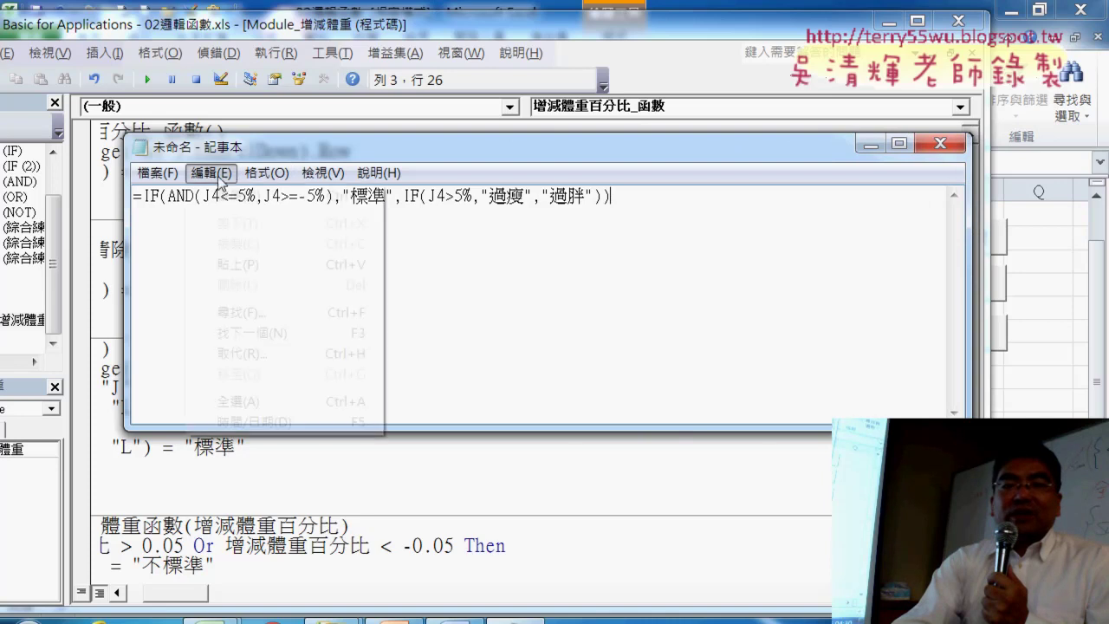
{"action": "left_click", "coordinate": [254, 354]}
{"action": "type", "text": "\""}
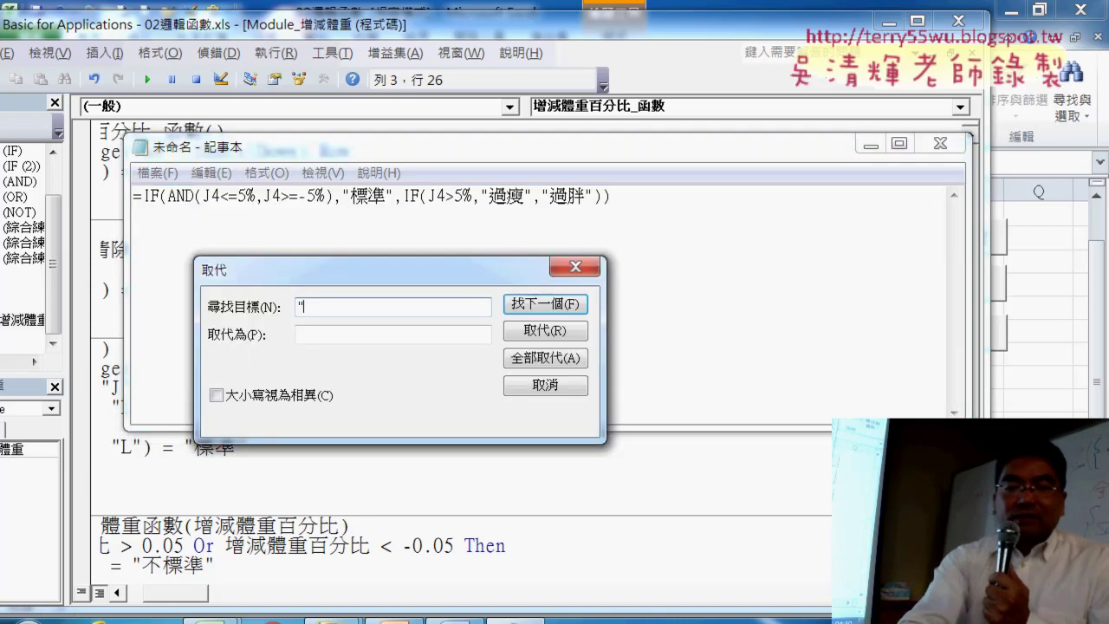
{"action": "left_click", "coordinate": [393, 334]}
{"action": "type", "text": "\""}
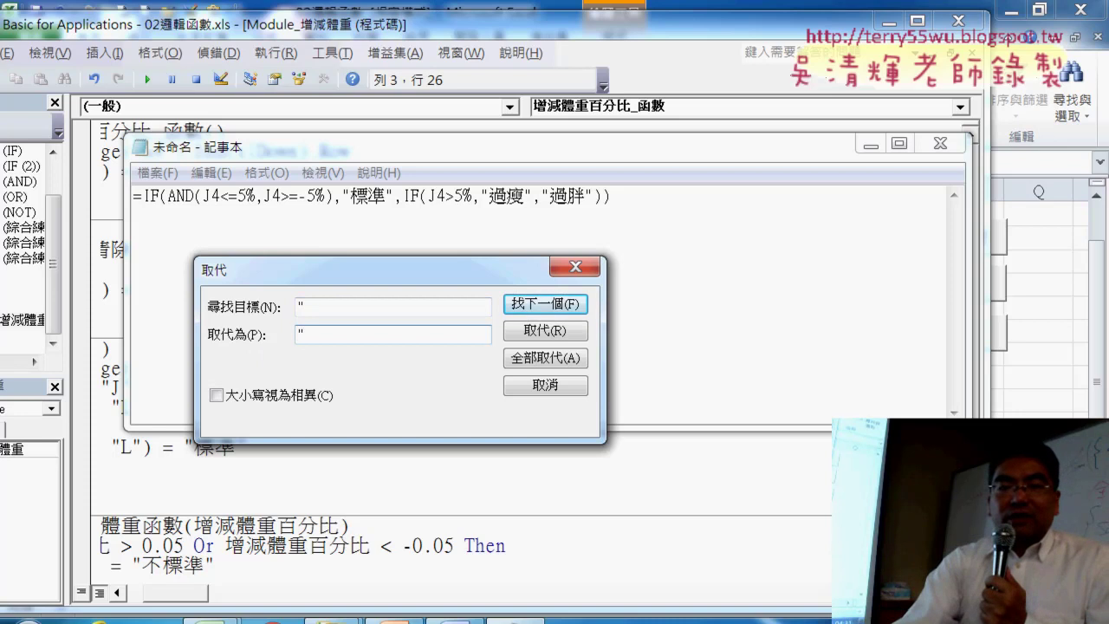
{"action": "type", "text": "\""}
{"action": "left_click", "coordinate": [535, 358]}
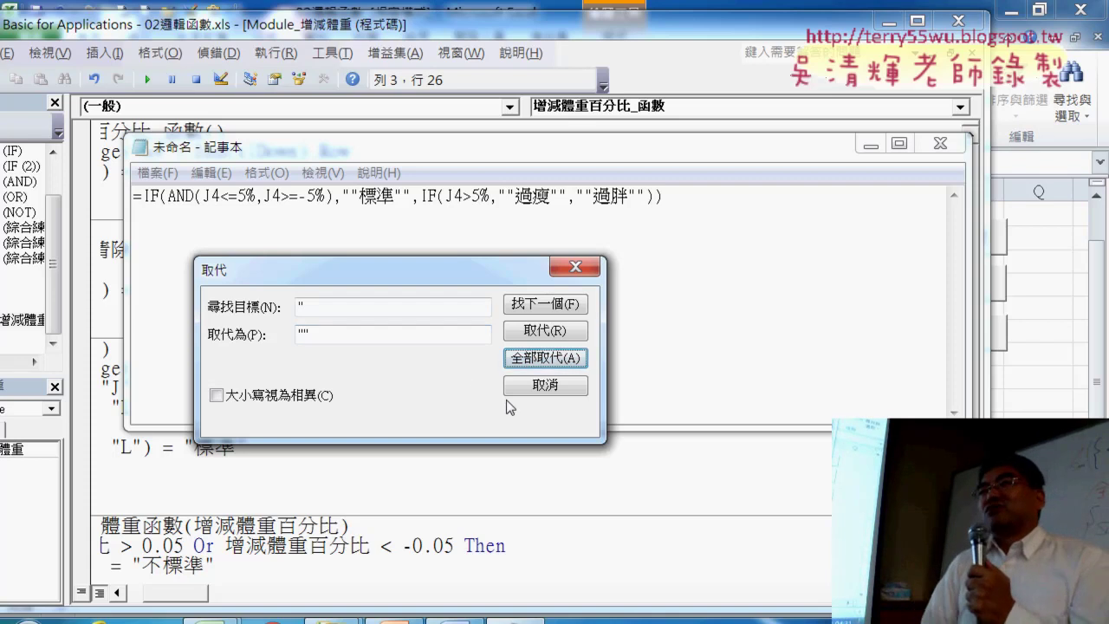
{"action": "left_click", "coordinate": [520, 386]}
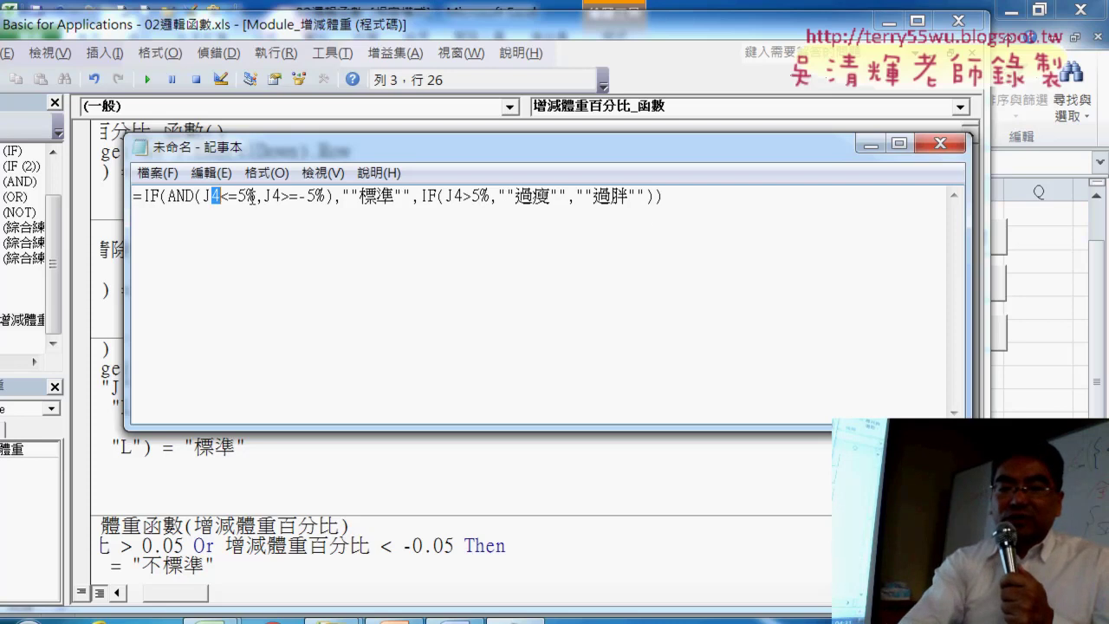
Change the first J4's 4 to " & i & ".
{"action": "type", "text": "\"\""}
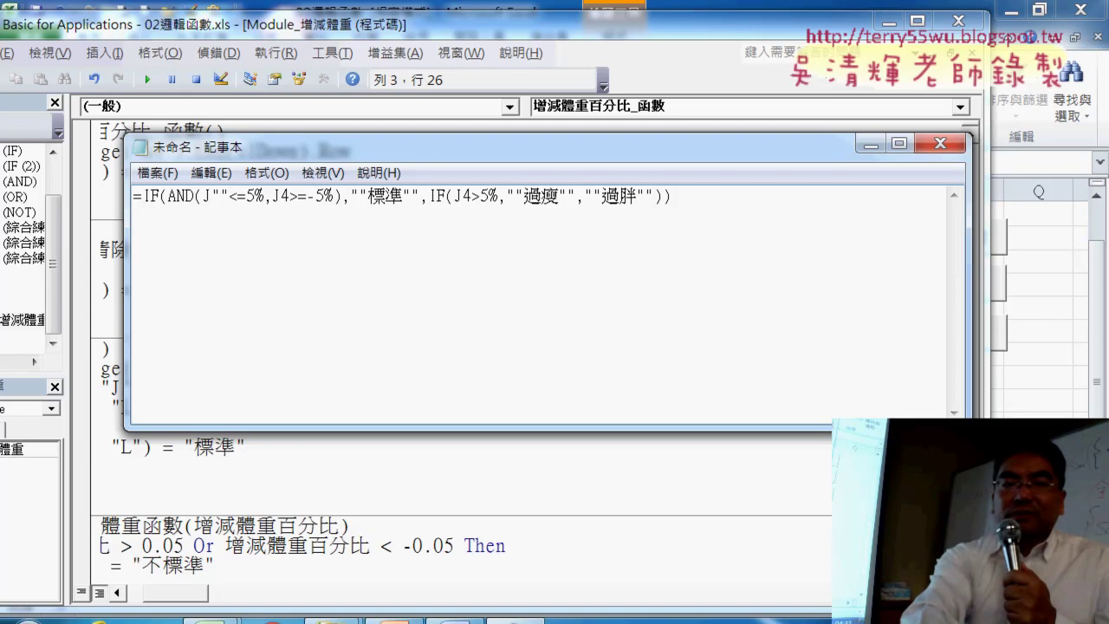
{"action": "left_click", "coordinate": [220, 196]}
{"action": "type", "text": "&"}
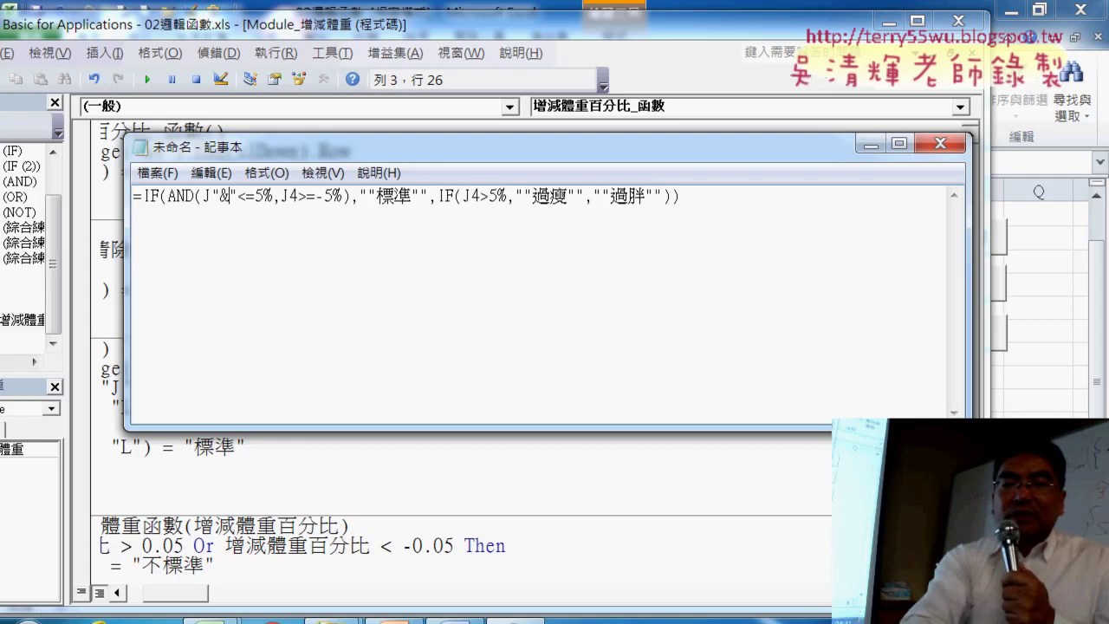
{"action": "type", "text": "&"}
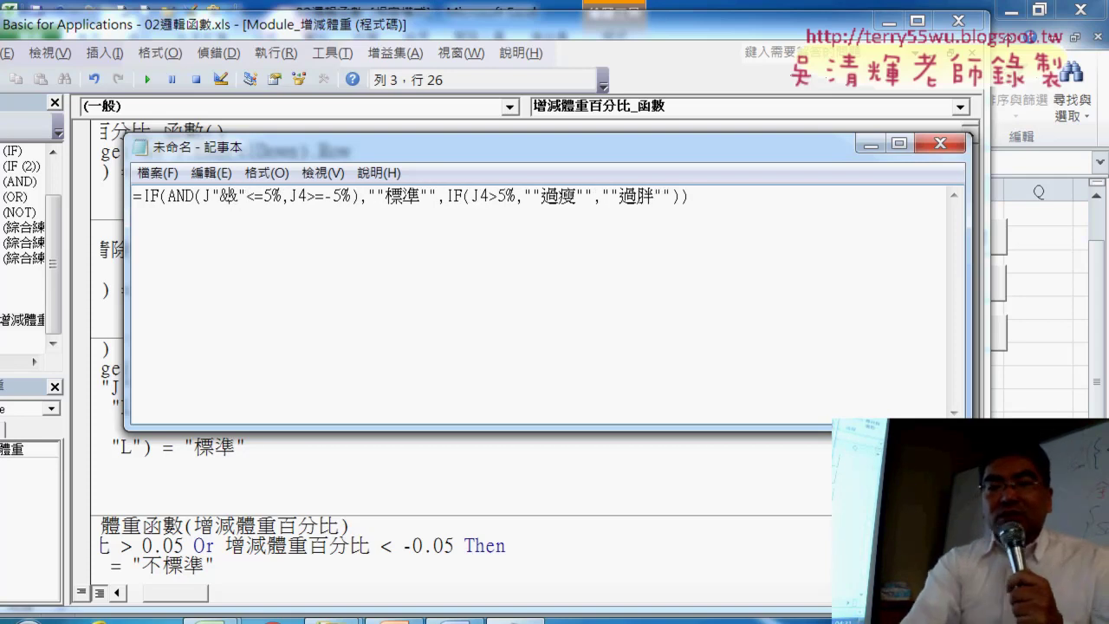
{"action": "type", "text": "i"}
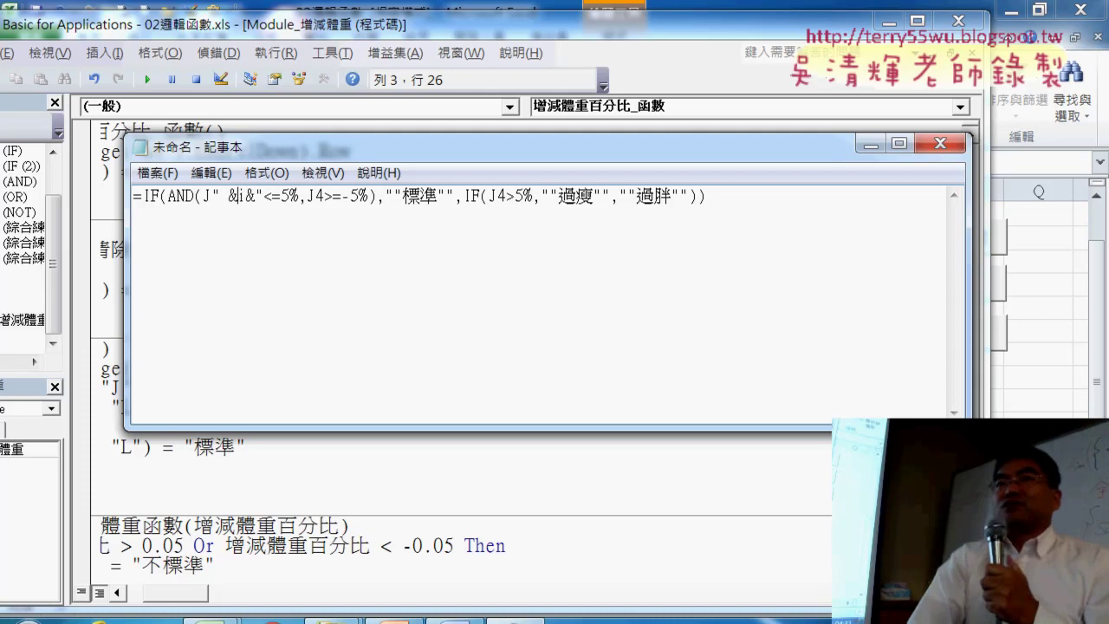
{"action": "key", "text": "Right"}
{"action": "key", "text": "Right"}
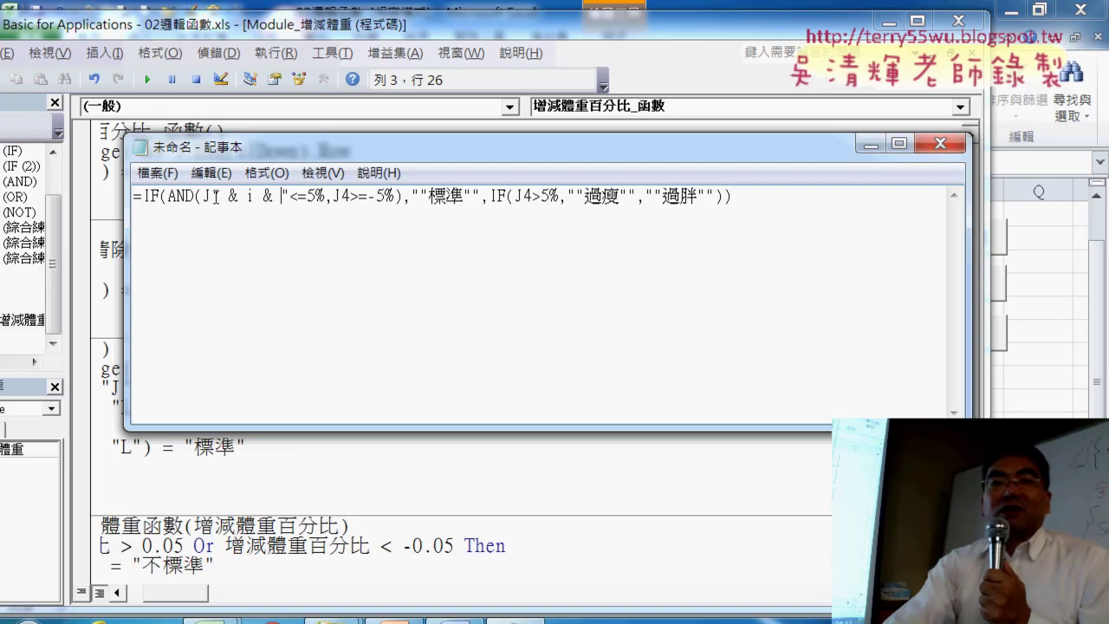
Copy " & i & " and paste it over the 4 in the other two J4 references.
{"action": "left_click_drag", "start_coordinate": [213, 197], "coordinate": [270, 202]}
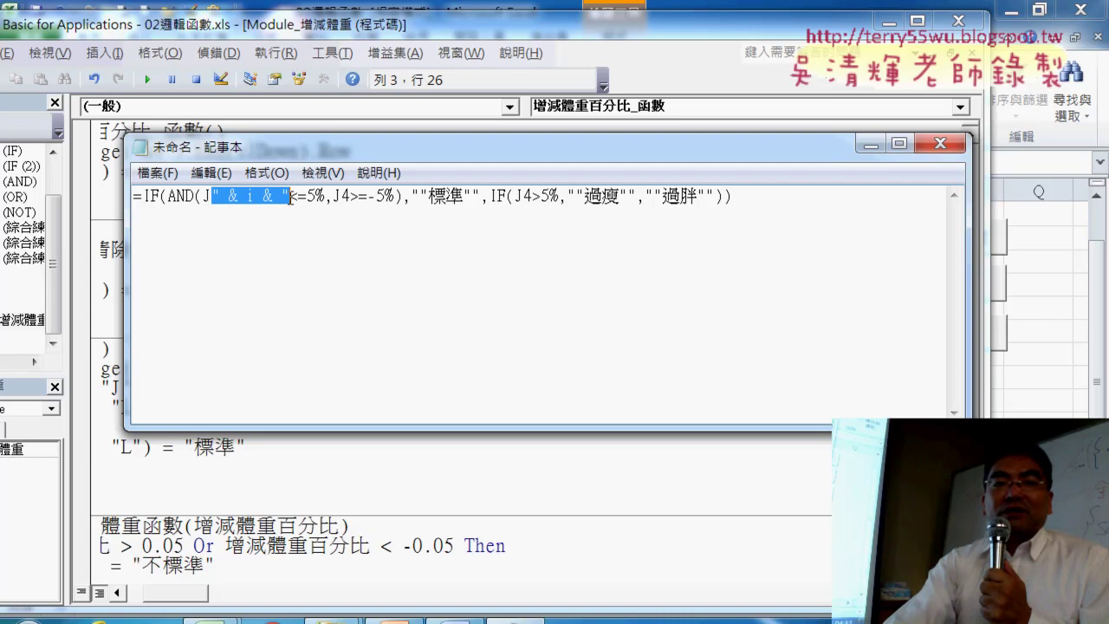
{"action": "right_click", "coordinate": [270, 202]}
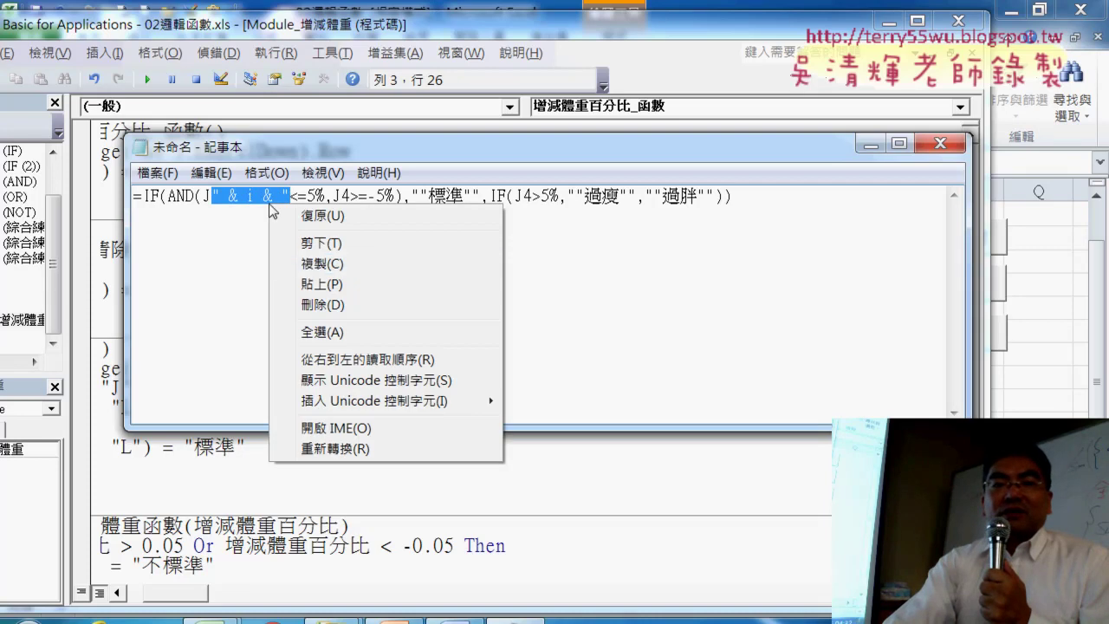
{"action": "left_click", "coordinate": [316, 265]}
{"action": "left_click_drag", "start_coordinate": [339, 197], "coordinate": [351, 198]}
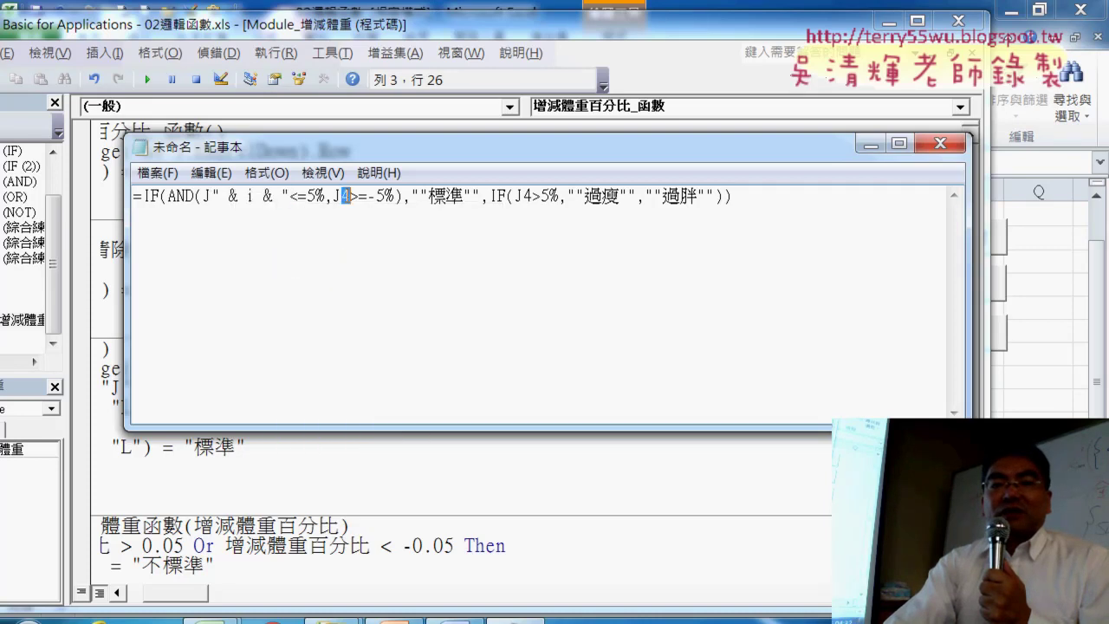
{"action": "right_click", "coordinate": [346, 197]}
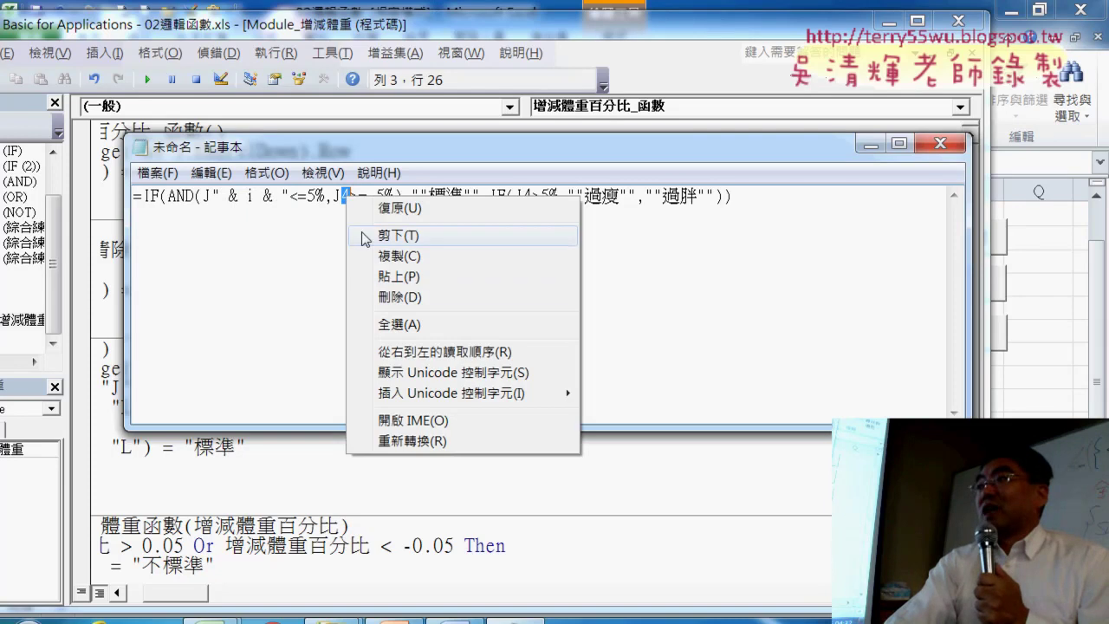
{"action": "left_click", "coordinate": [392, 277]}
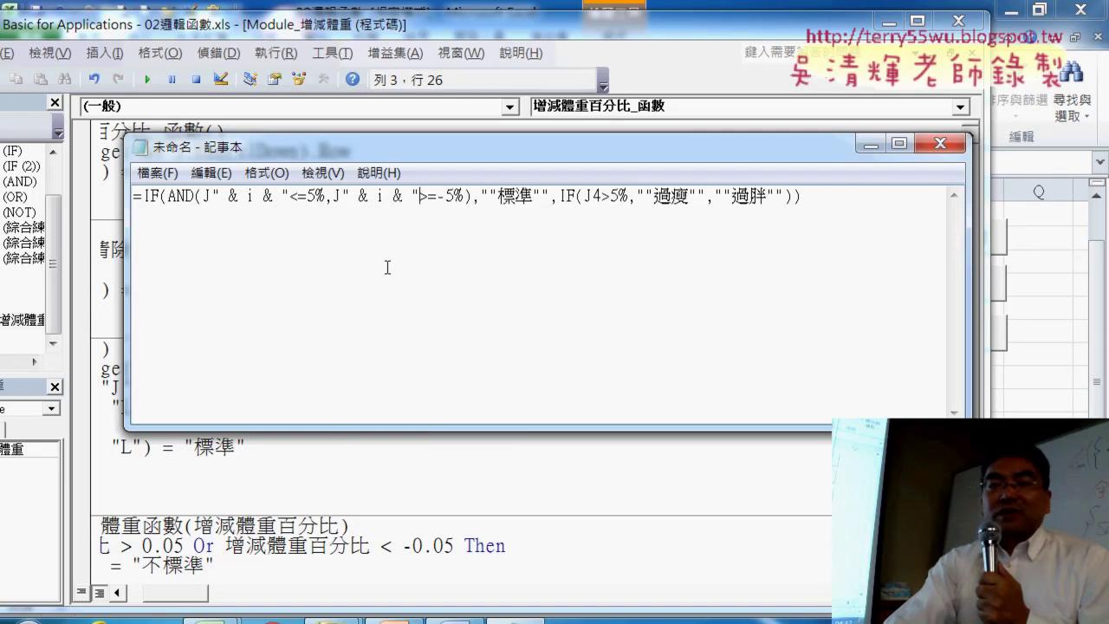
{"action": "left_click_drag", "start_coordinate": [601, 196], "coordinate": [593, 196]}
{"action": "right_click", "coordinate": [594, 196]}
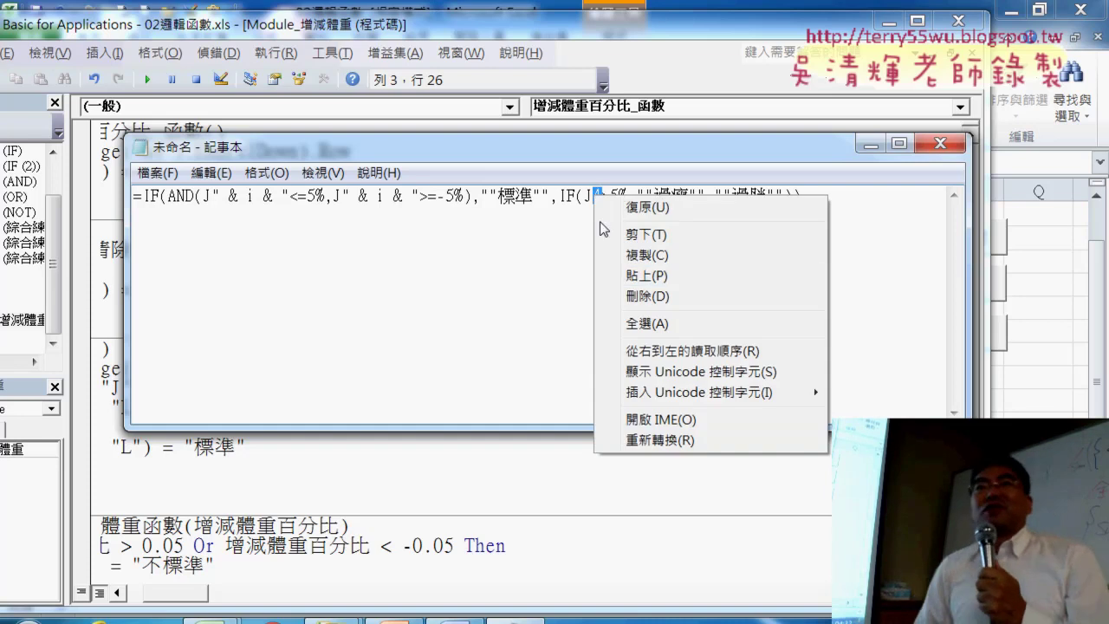
{"action": "left_click", "coordinate": [625, 274]}
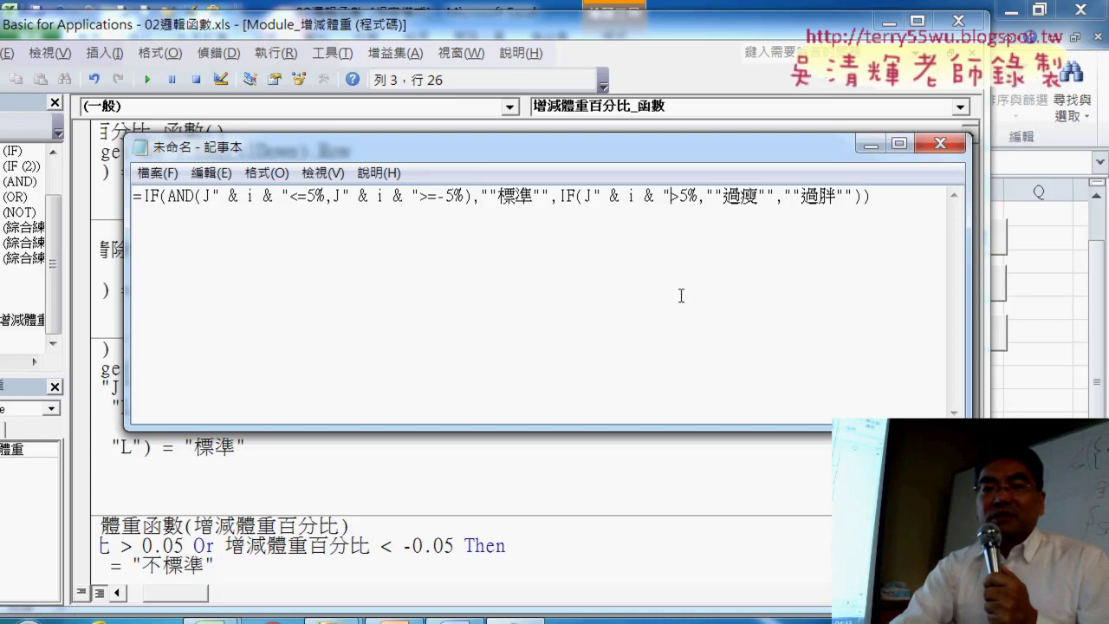
Select the entire VBA-ready nested IF line in Notepad.
{"action": "left_click_drag", "start_coordinate": [882, 198], "coordinate": [88, 217]}
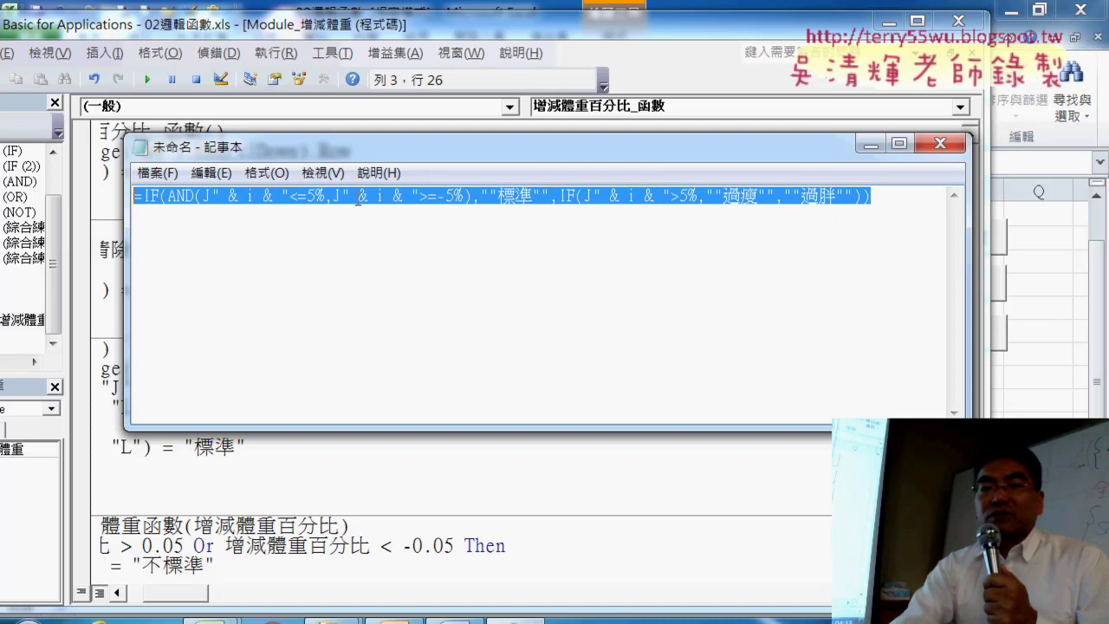
Copy the converted formula text and minimize Notepad.
{"action": "right_click", "coordinate": [601, 203]}
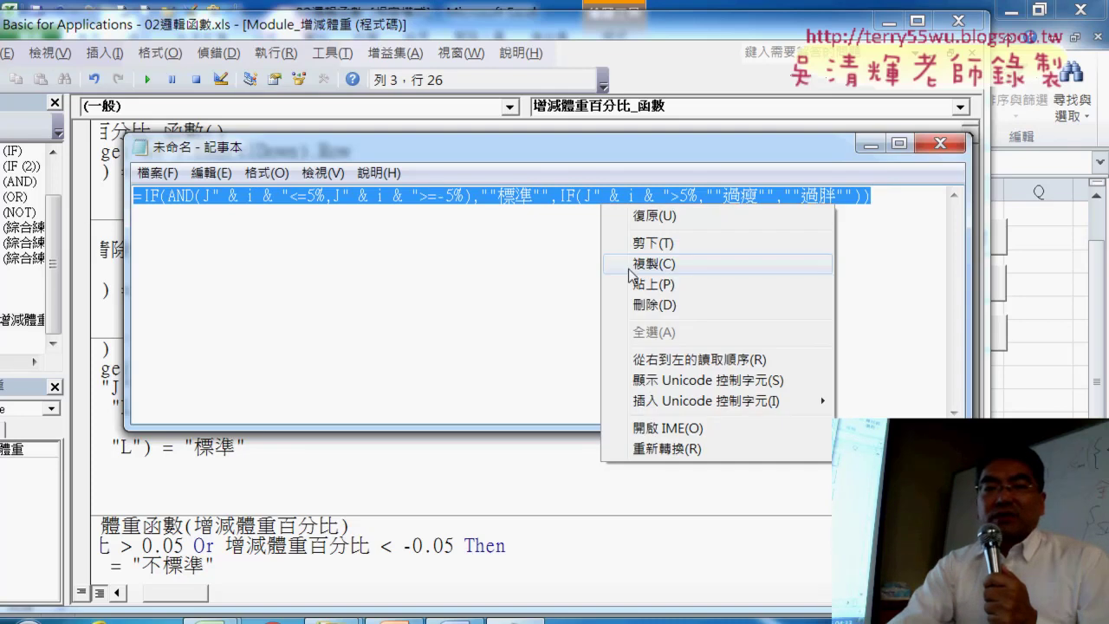
{"action": "left_click", "coordinate": [628, 267]}
{"action": "left_click", "coordinate": [870, 143]}
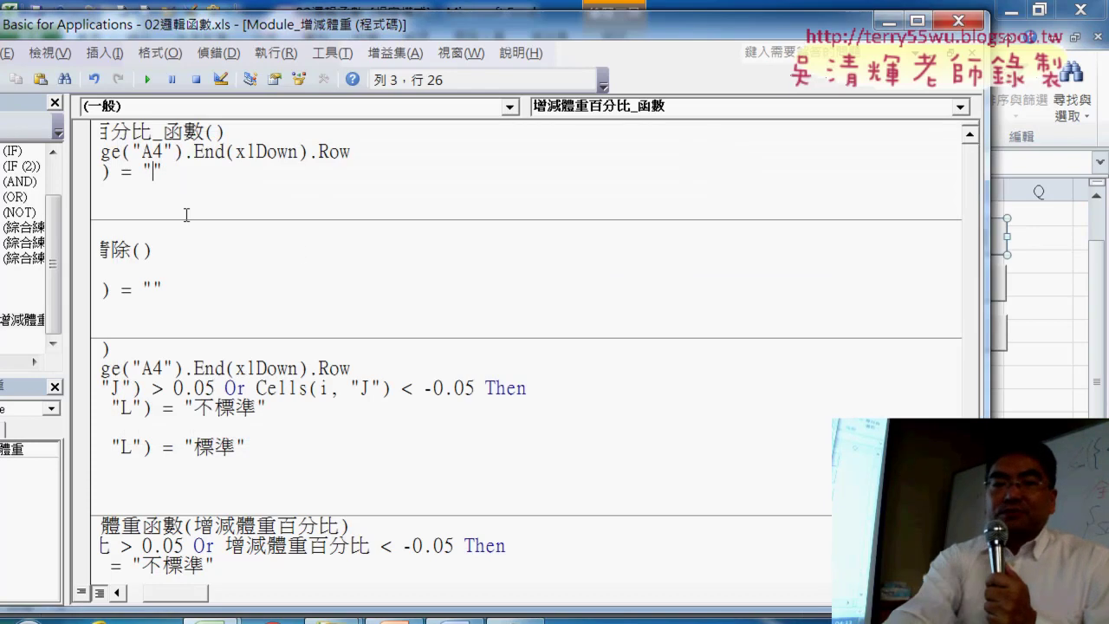
Paste the formula into the Cells(i, "L") string of the macro, then return to Excel.
{"action": "key", "text": "ctrl+v"}
{"action": "left_click", "coordinate": [803, 163]}
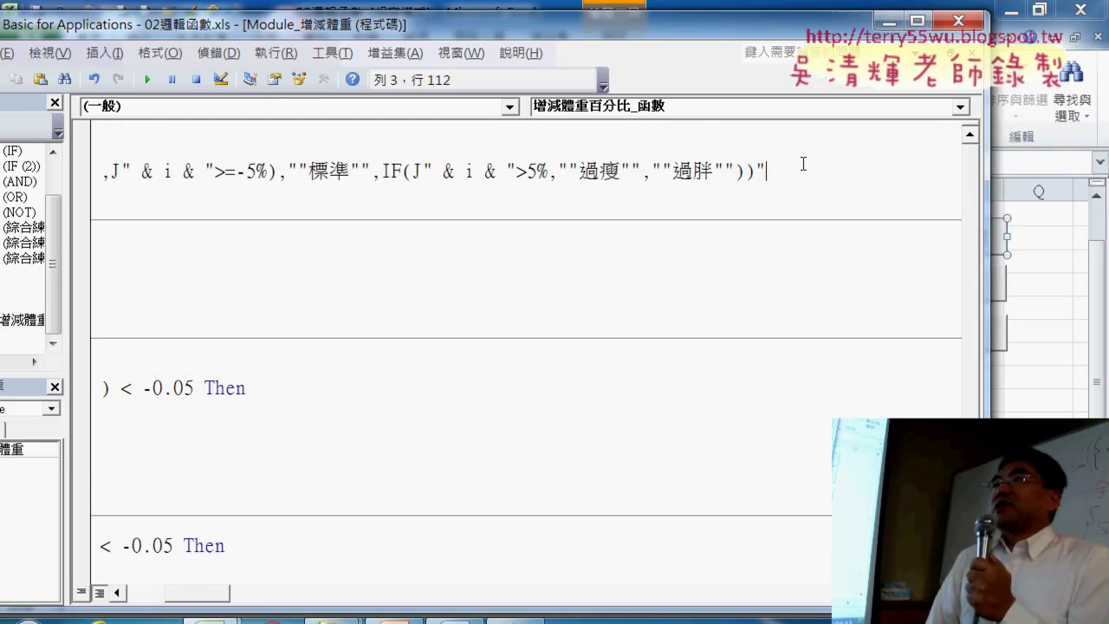
{"action": "key", "text": "Return"}
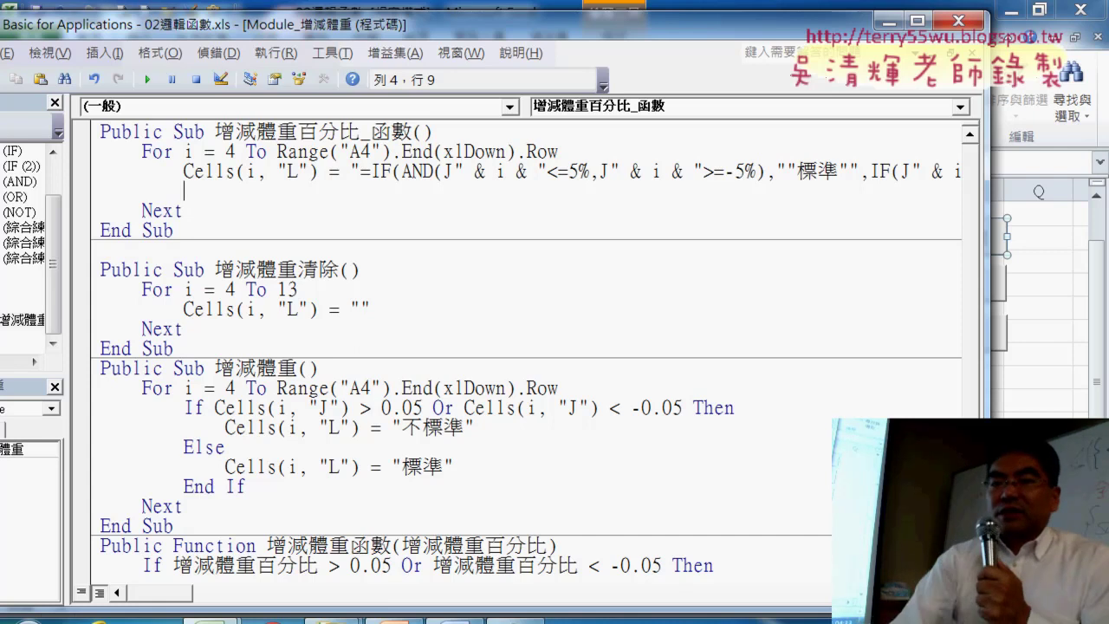
{"action": "left_click", "coordinate": [142, 190]}
{"action": "key", "text": "BackSpace"}
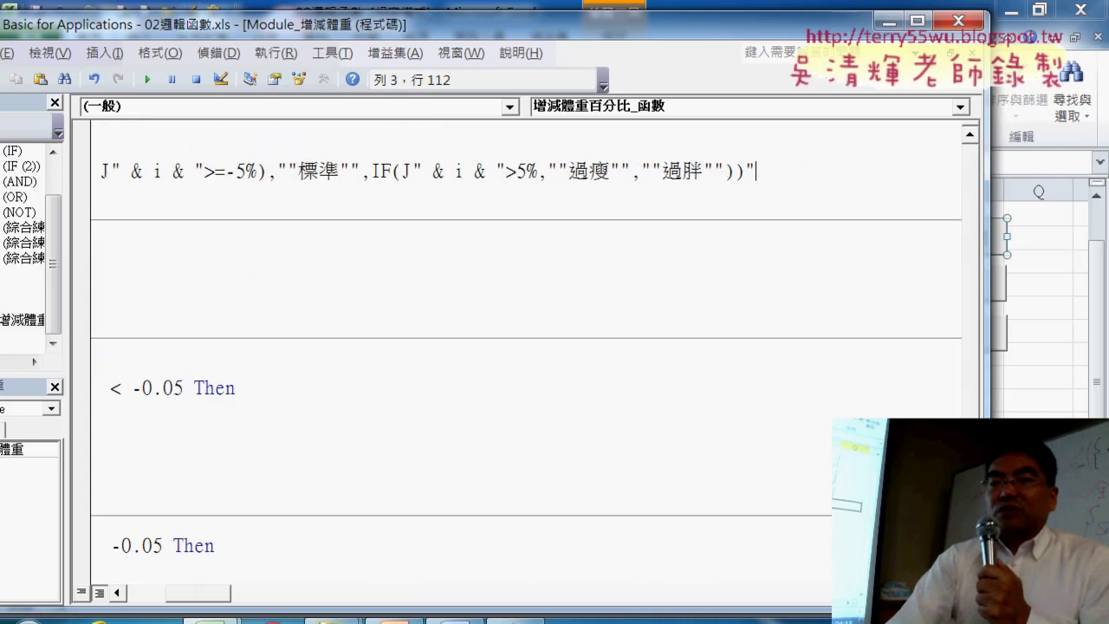
{"action": "left_click", "coordinate": [1067, 356]}
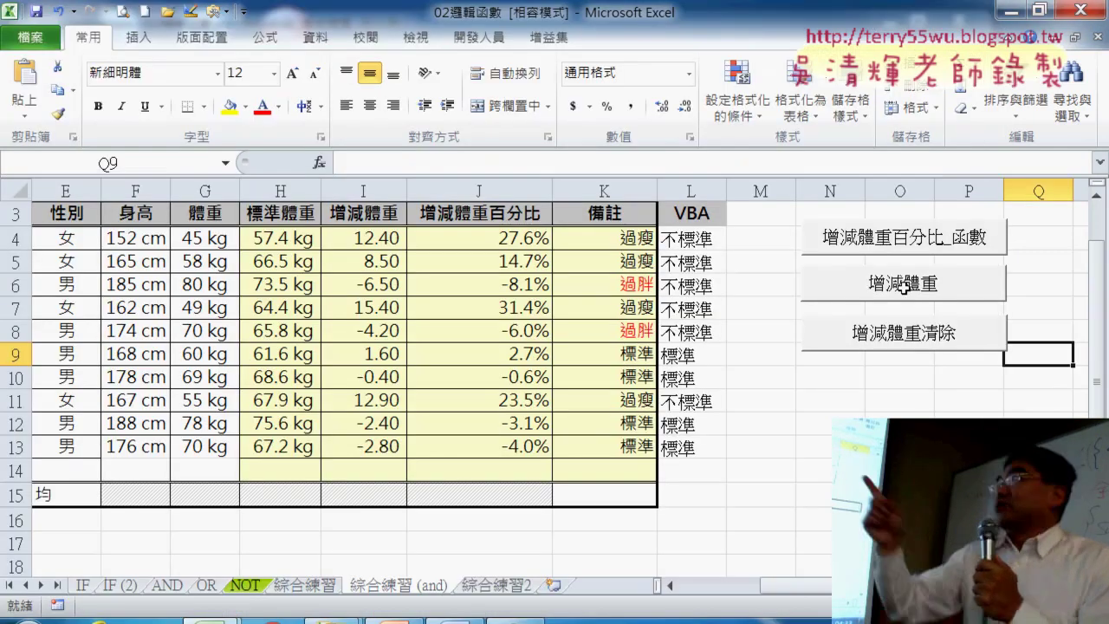
Run the 增減體重百分比_函數 macro to fill column L, then right-click the 增減體重 button.
{"action": "left_click", "coordinate": [889, 239]}
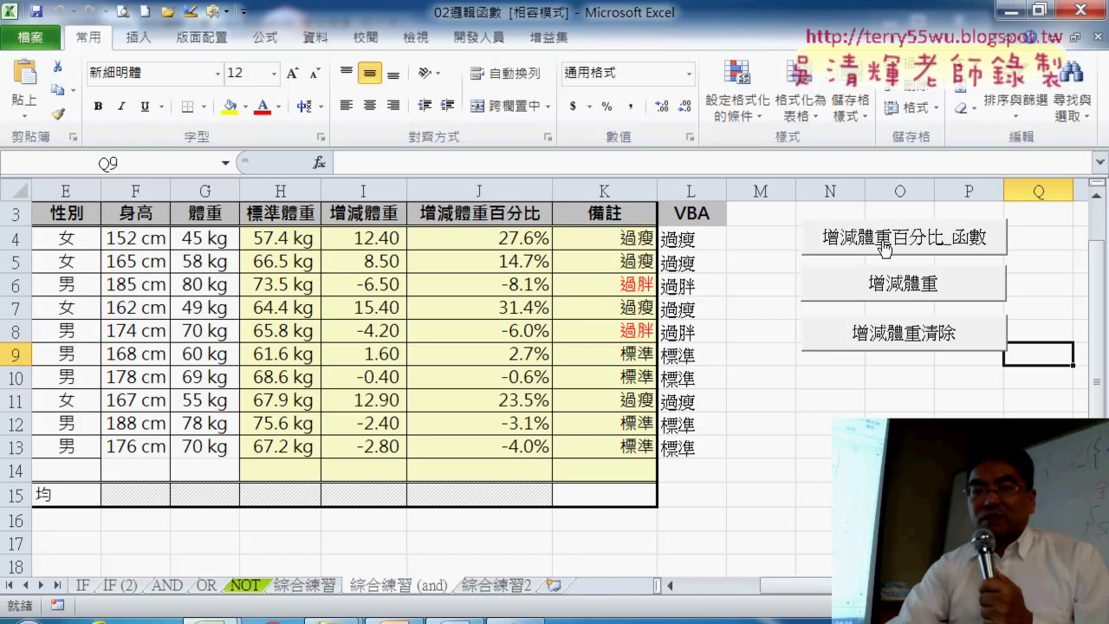
{"action": "right_click", "coordinate": [916, 289]}
Open the 增減體重 macro's code and insert a blank line above the 不標準 assignment.
{"action": "left_click", "coordinate": [998, 418]}
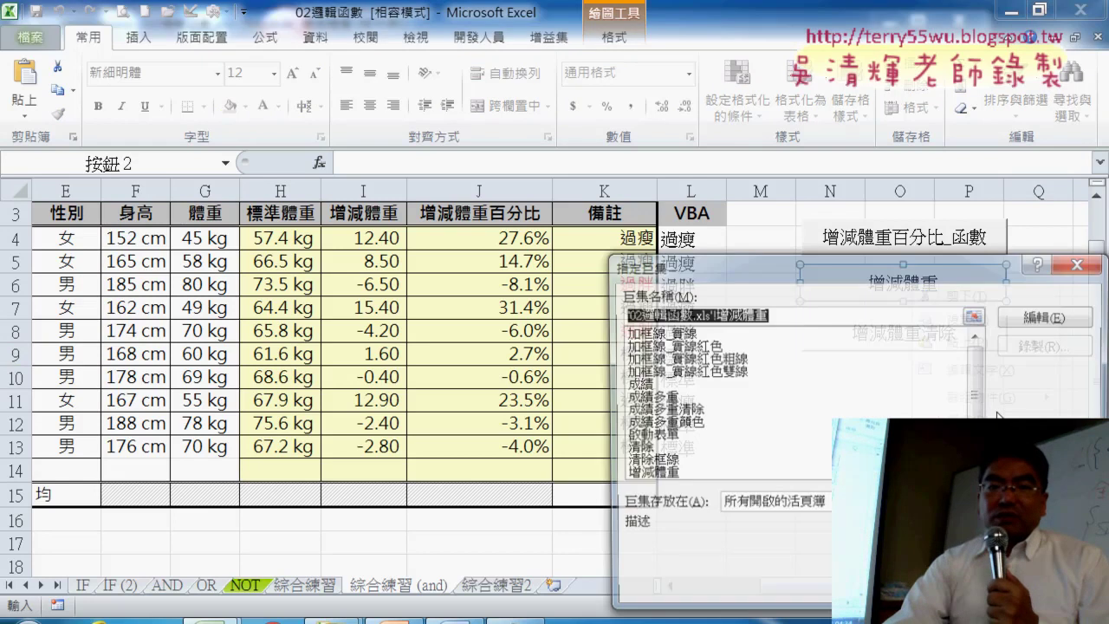
{"action": "left_click", "coordinate": [1042, 321]}
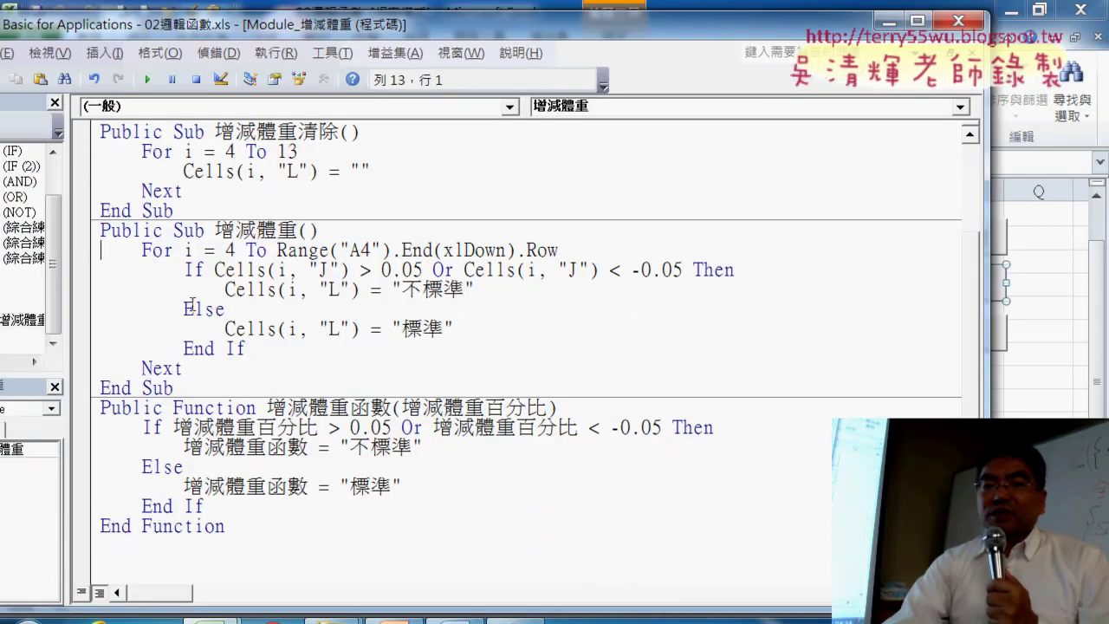
{"action": "left_click_drag", "start_coordinate": [474, 289], "coordinate": [226, 290]}
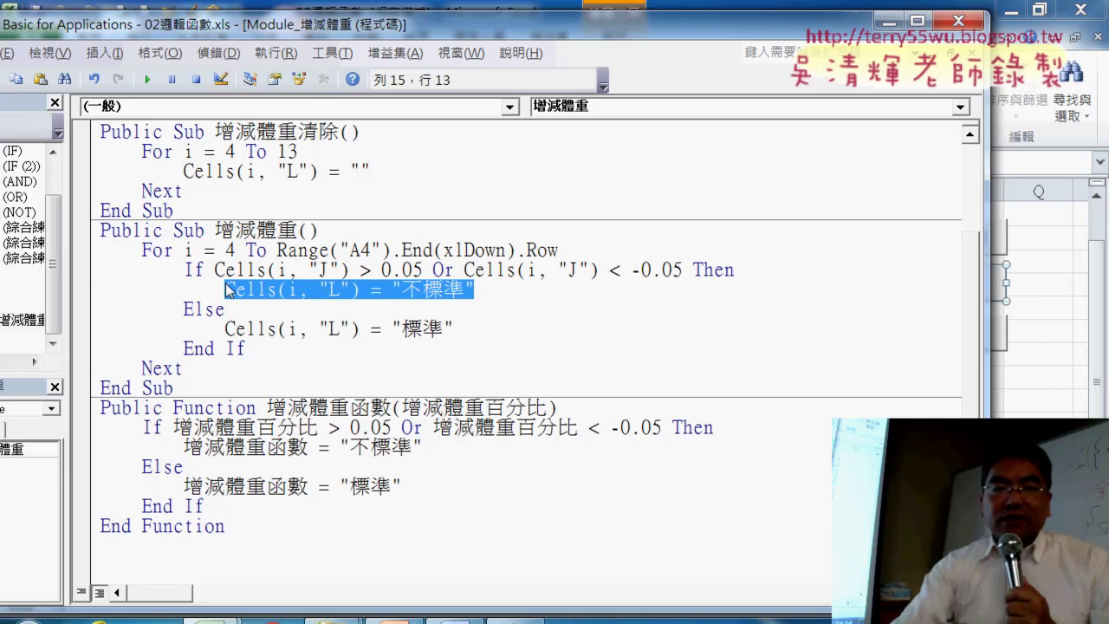
{"action": "left_click", "coordinate": [227, 289]}
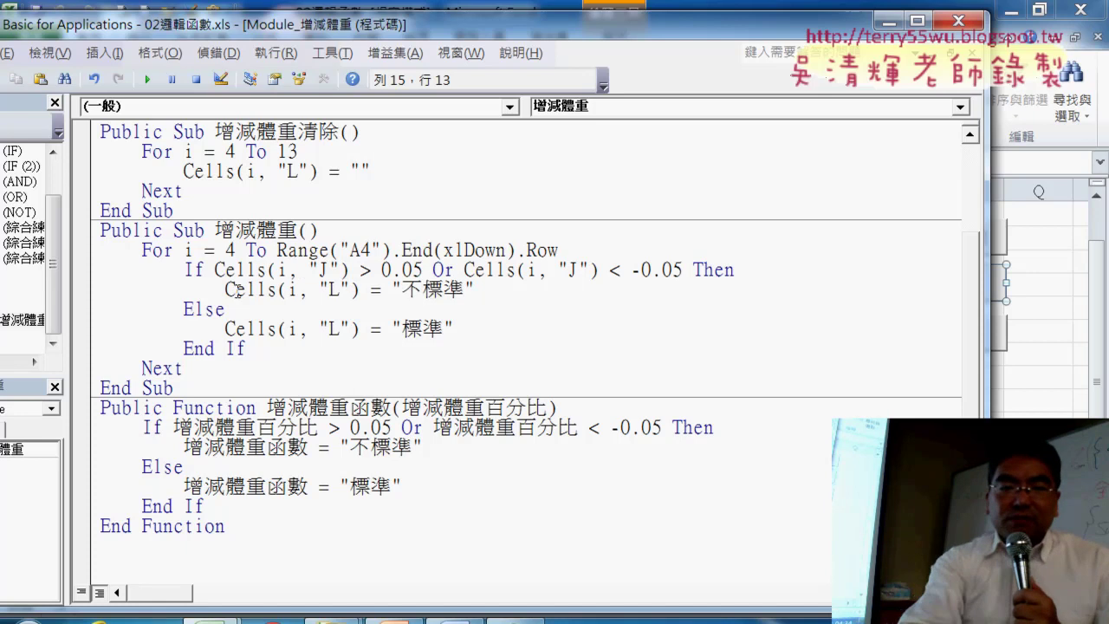
{"action": "key", "text": "Return"}
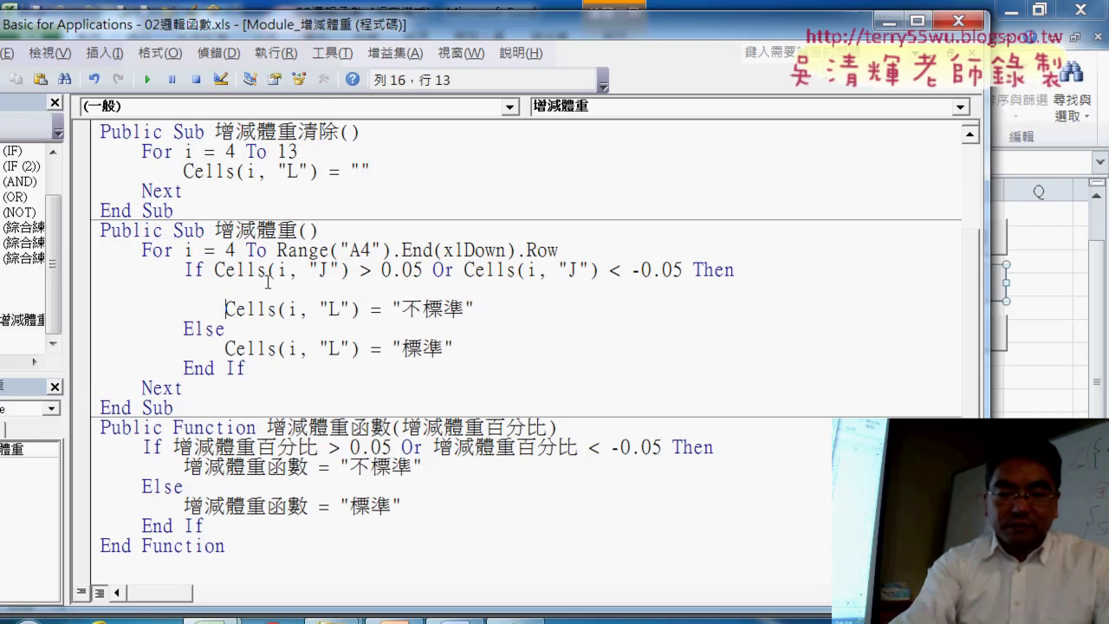
{"action": "left_click", "coordinate": [266, 284]}
Write an inner If Cells(i, "J") > 0.05 Then line on the blank line.
{"action": "type", "text": "ㄞ"}
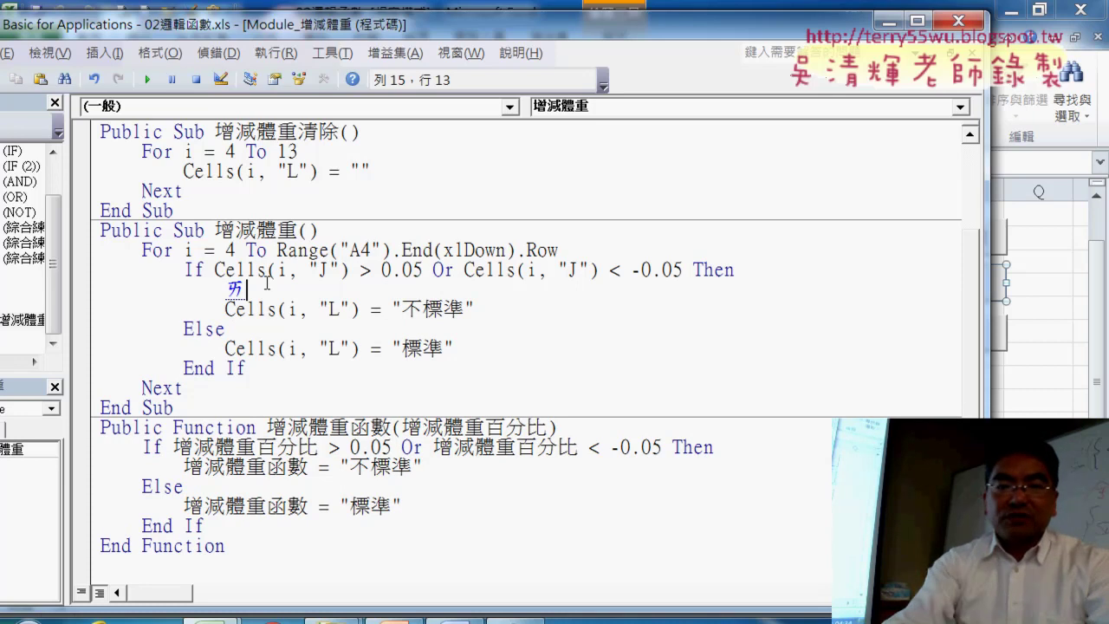
{"action": "key", "text": "BackSpace"}
{"action": "type", "text": "i"}
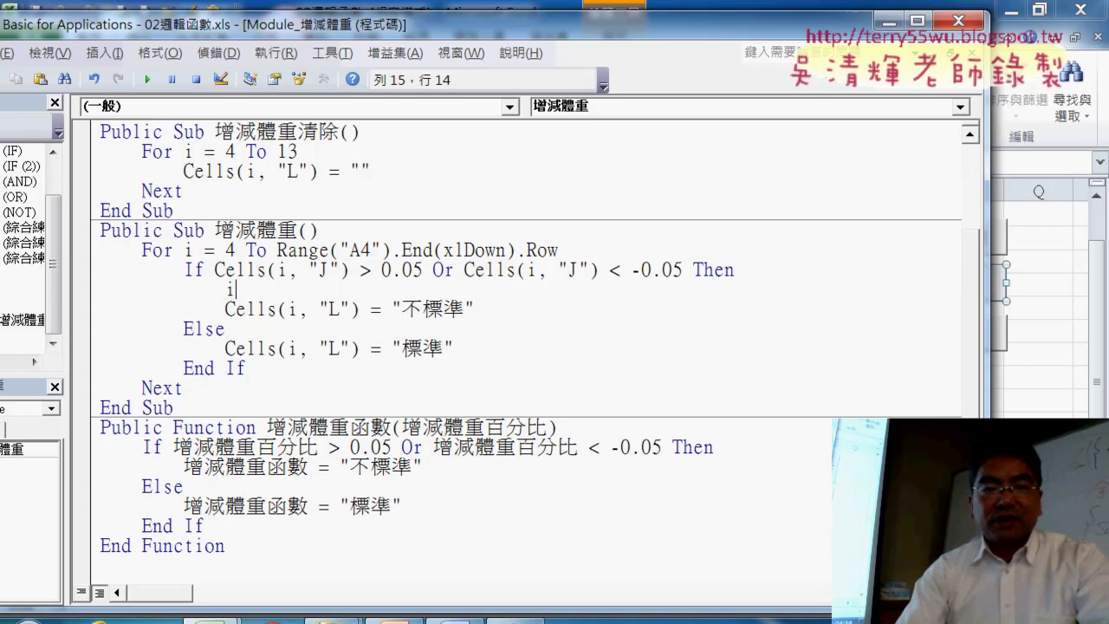
{"action": "type", "text": "f"}
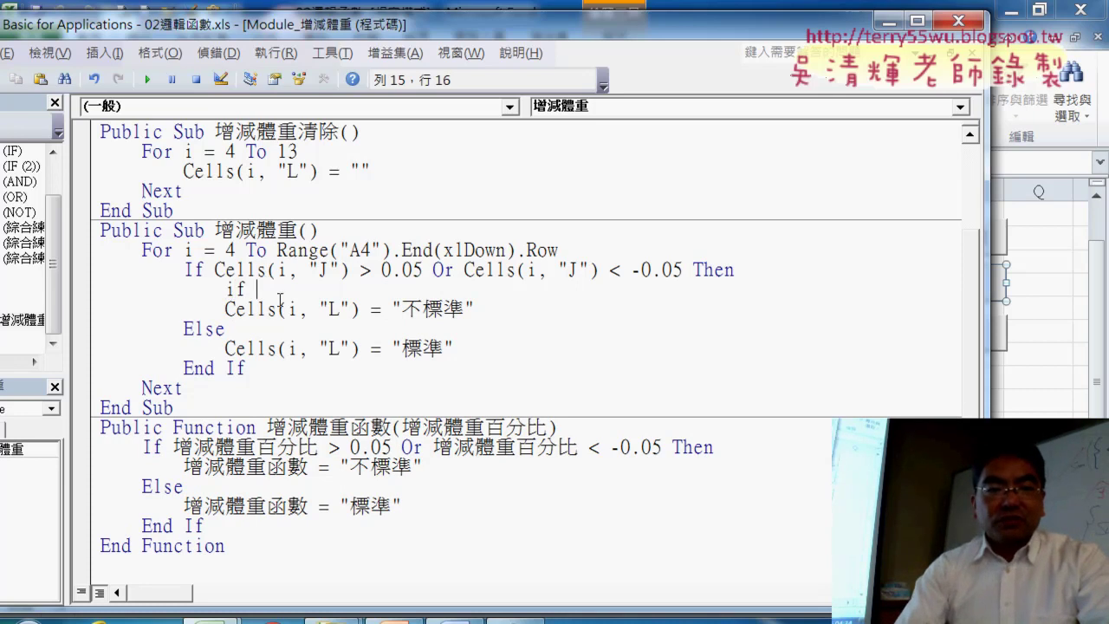
{"action": "key", "text": "Down"}
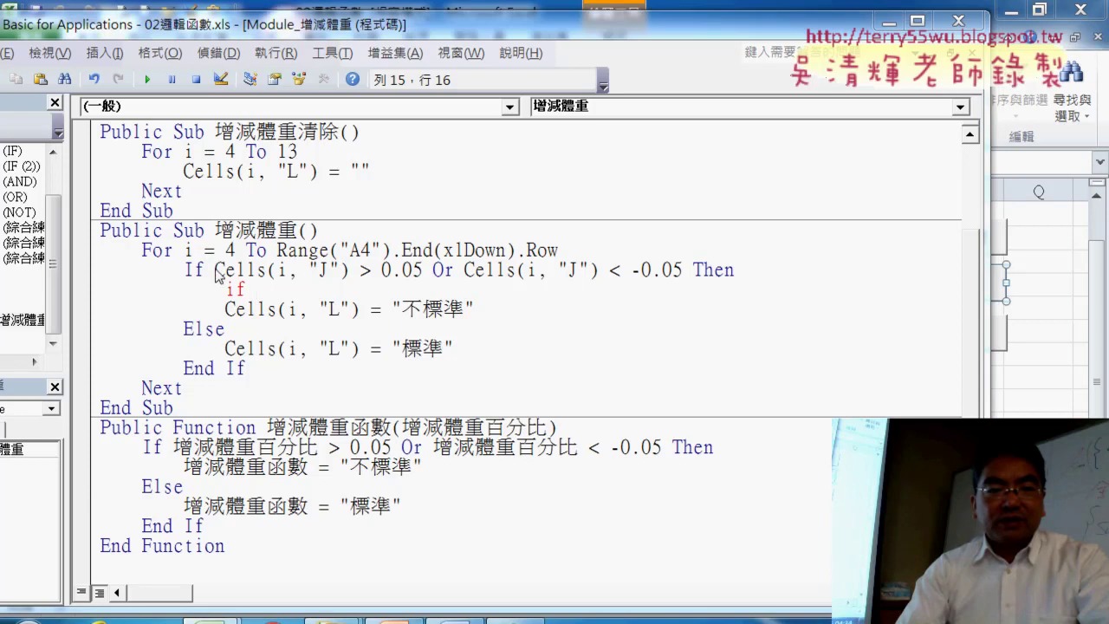
{"action": "key", "text": "Return"}
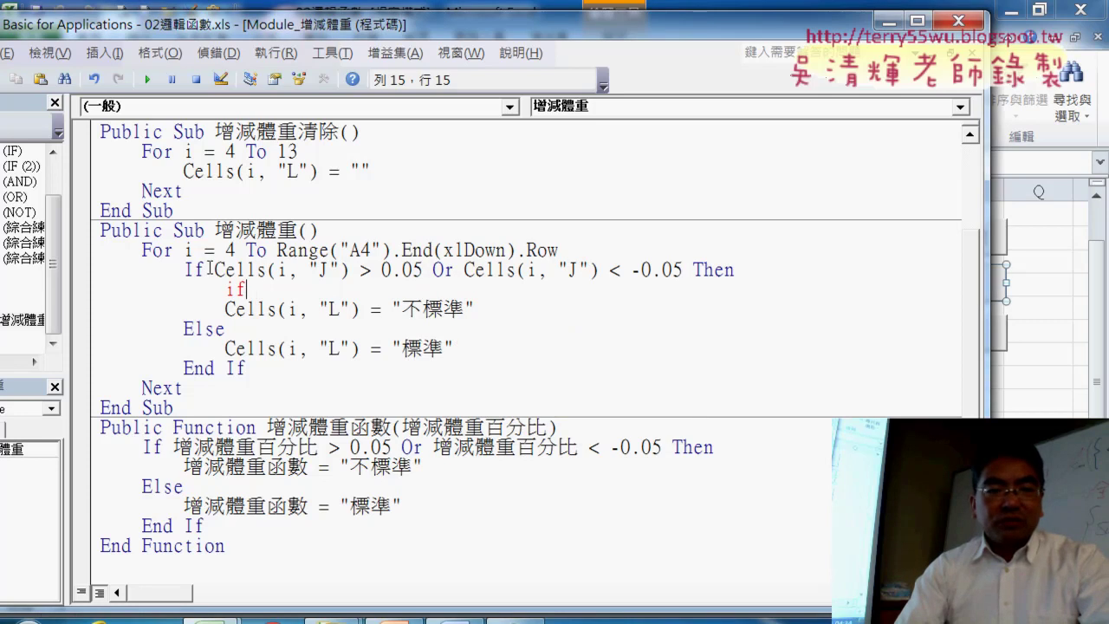
{"action": "left_click_drag", "start_coordinate": [209, 268], "coordinate": [422, 270]}
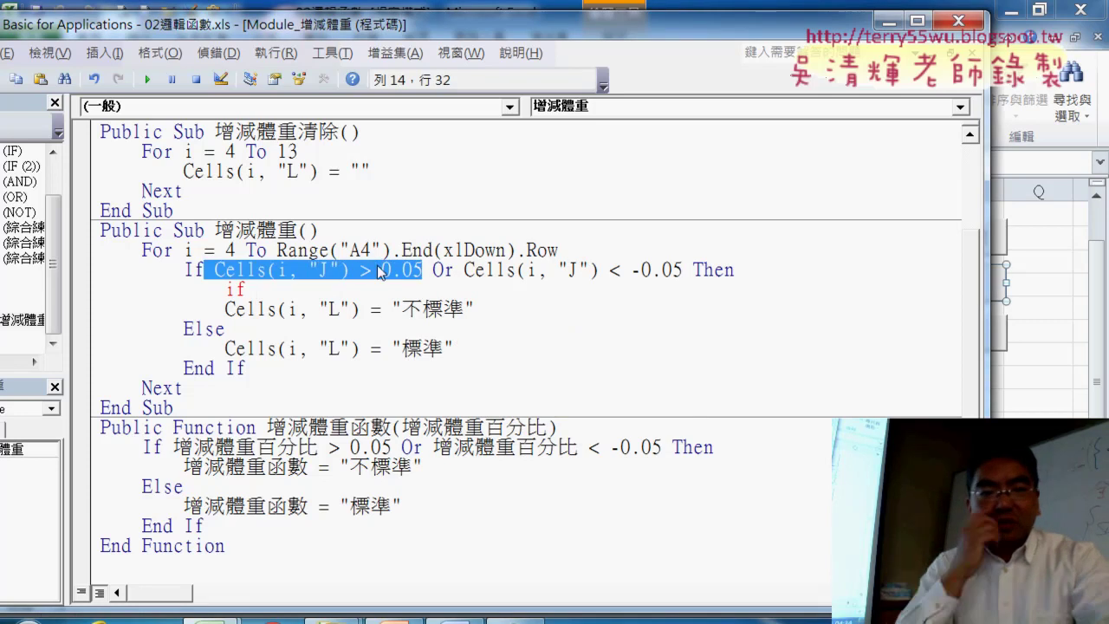
{"action": "key", "text": "ctrl+c"}
{"action": "left_click", "coordinate": [368, 291]}
{"action": "key", "text": "ctrl+v"}
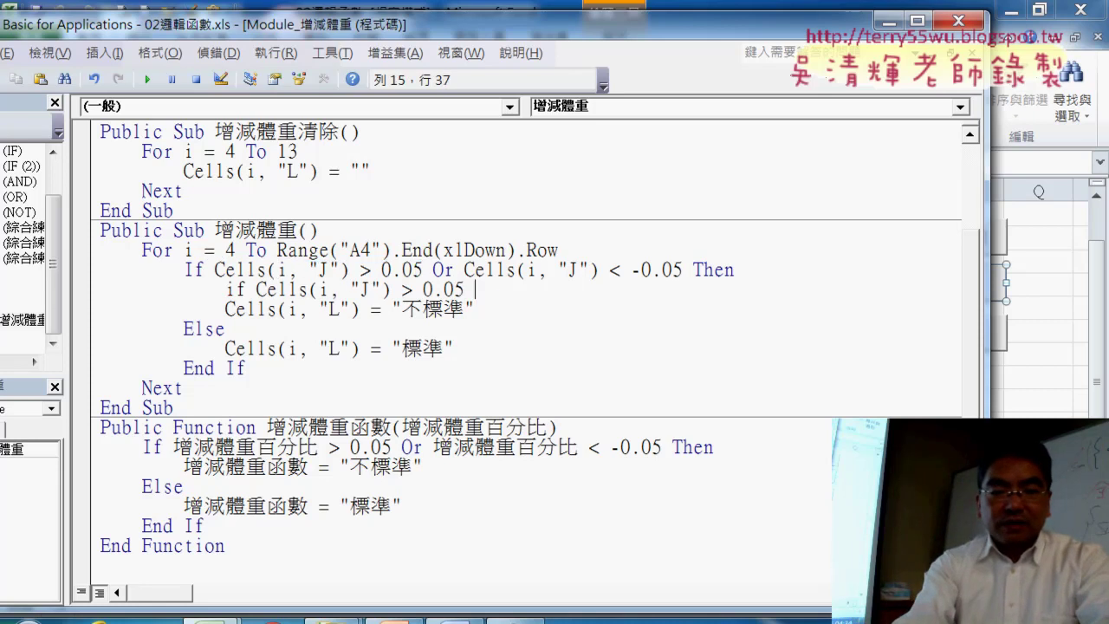
{"action": "type", "text": "n"}
{"action": "key", "text": "Return"}
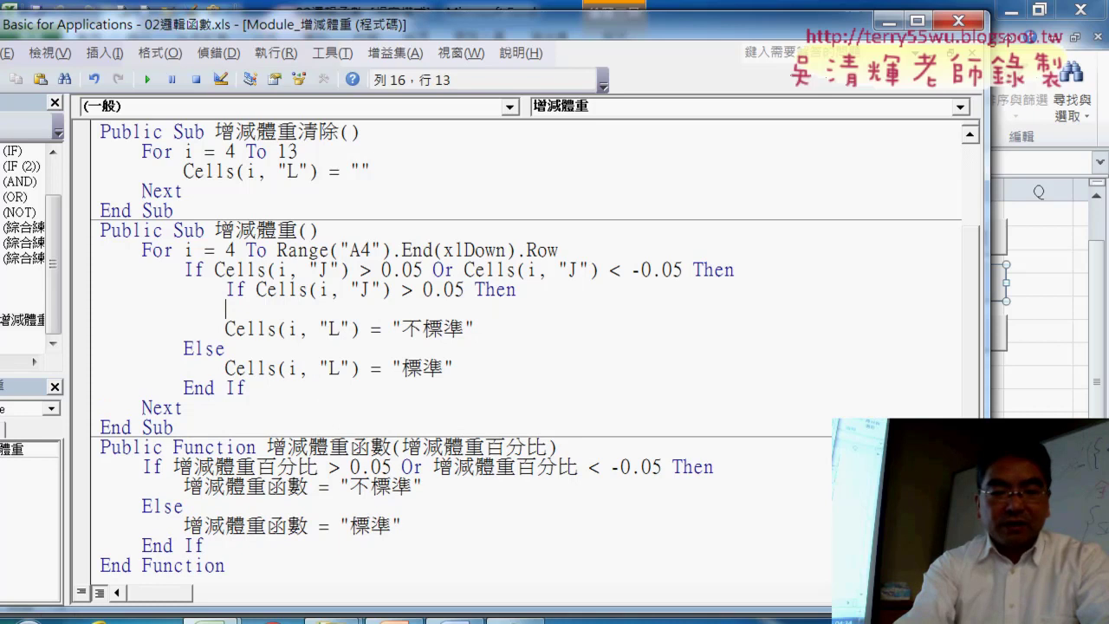
Add an Else branch and relabel the indented inner assignment from 不標準 to 過瘦.
{"action": "key", "text": "Return"}
{"action": "type", "text": "els"}
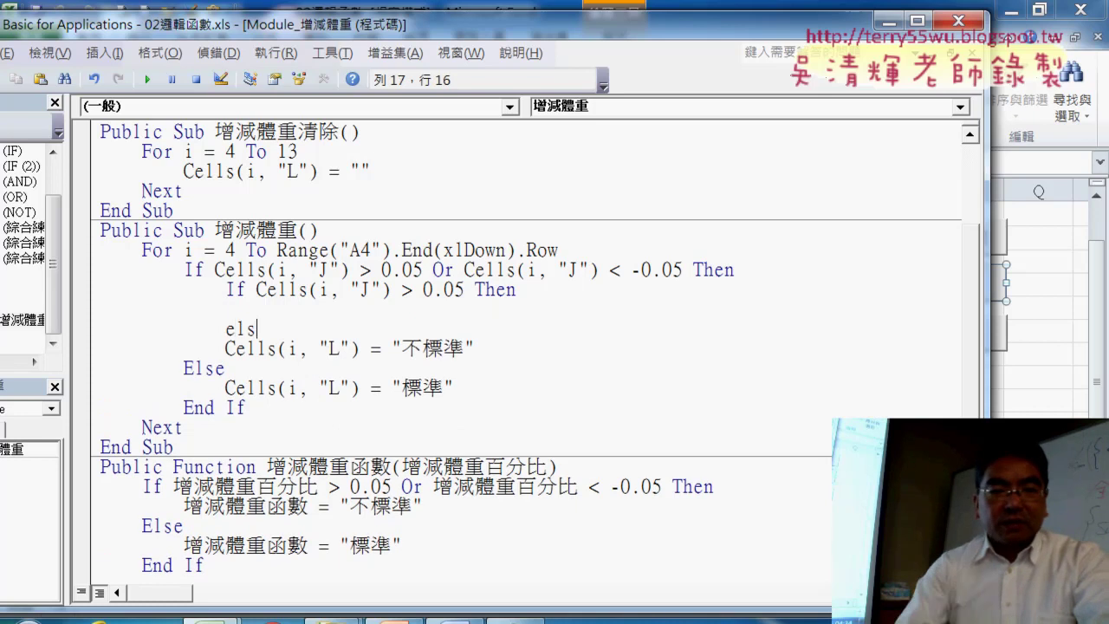
{"action": "type", "text": "e"}
{"action": "key", "text": "Return"}
{"action": "key", "text": "Return"}
{"action": "type", "text": "end"}
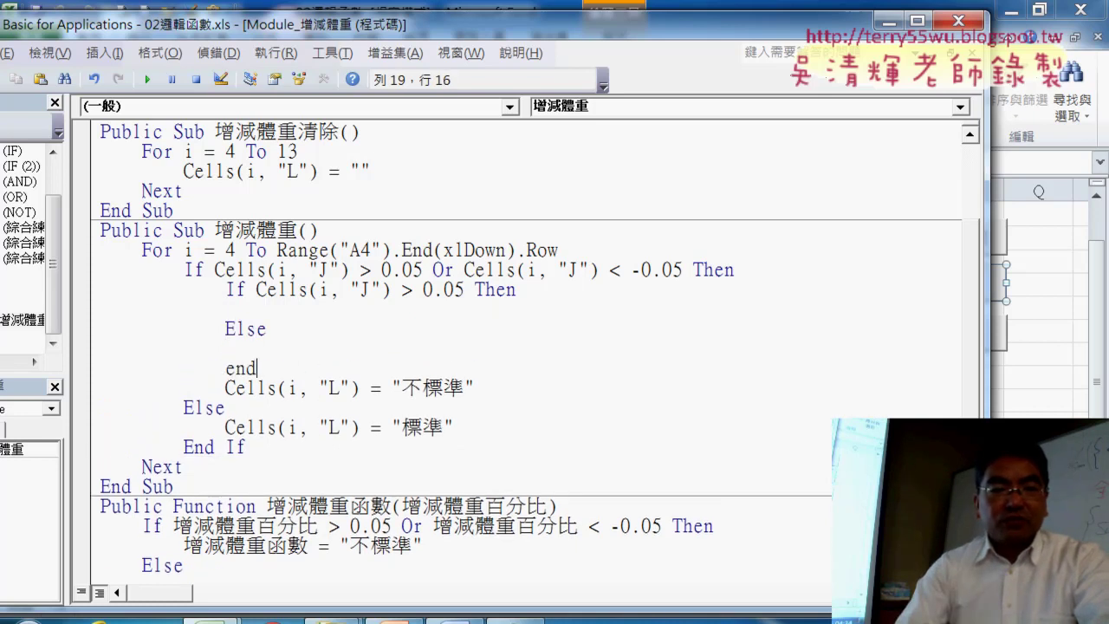
{"action": "type", "text": " if"}
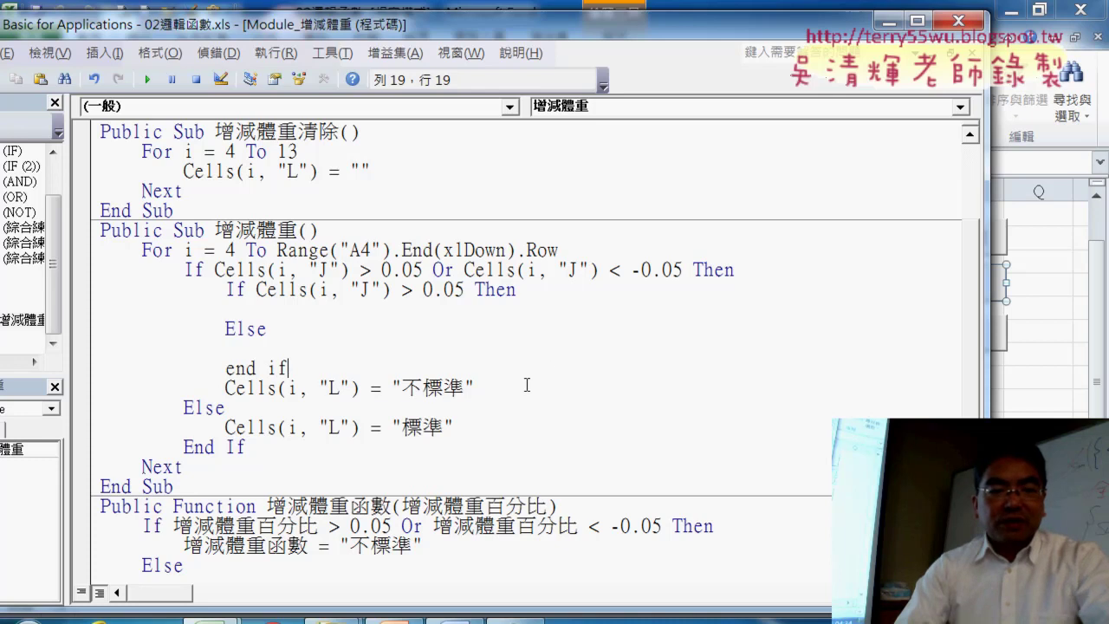
{"action": "mouse_move", "coordinate": [475, 388]}
{"action": "left_mouse_down"}
{"action": "mouse_move", "coordinate": [227, 368]}
{"action": "mouse_move", "coordinate": [222, 395]}
{"action": "mouse_move", "coordinate": [270, 310]}
{"action": "left_mouse_up"}
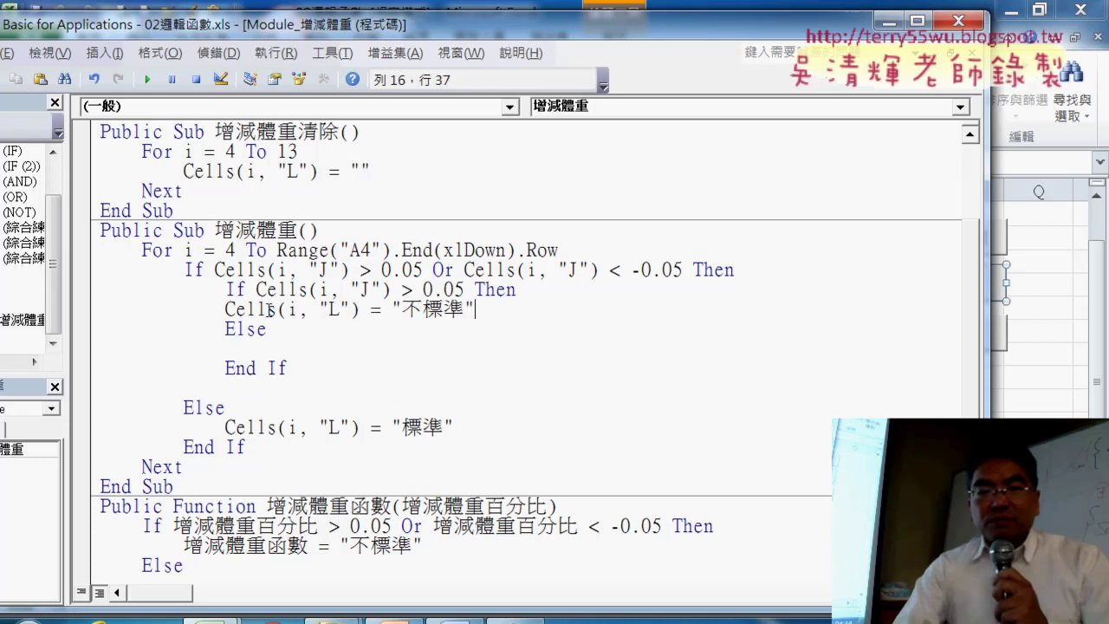
{"action": "left_click", "coordinate": [226, 308]}
{"action": "key", "text": "Tab"}
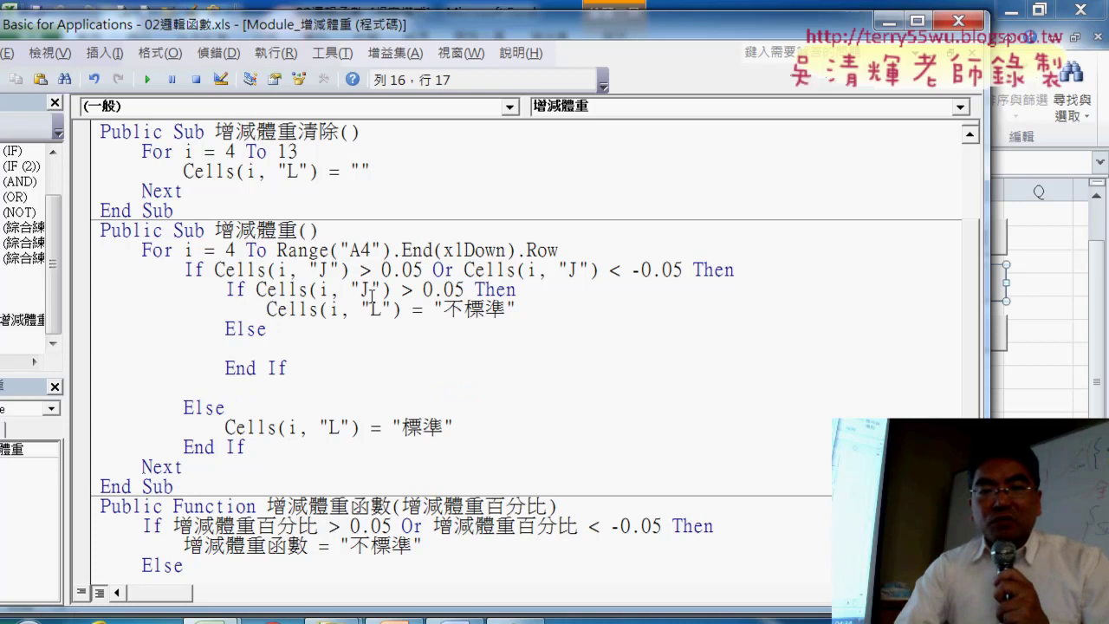
{"action": "mouse_move", "coordinate": [466, 289]}
{"action": "left_mouse_down"}
{"action": "mouse_move", "coordinate": [423, 289]}
{"action": "mouse_move", "coordinate": [509, 315]}
{"action": "left_mouse_up"}
{"action": "key", "text": "BackSpace"}
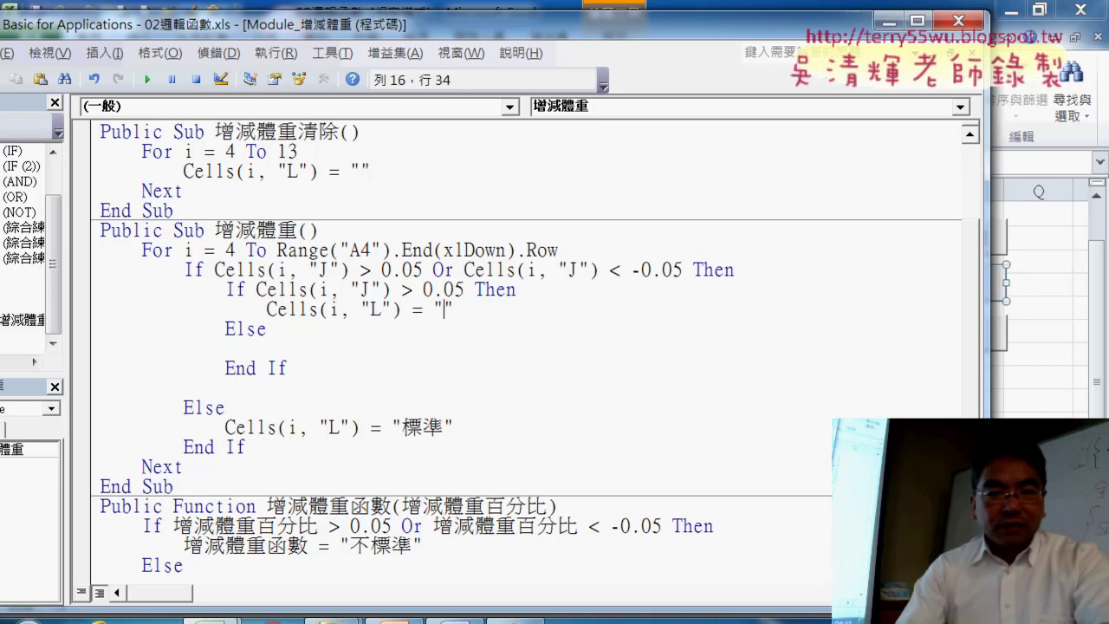
{"action": "type", "text": "ㄍㄨㄛ4"}
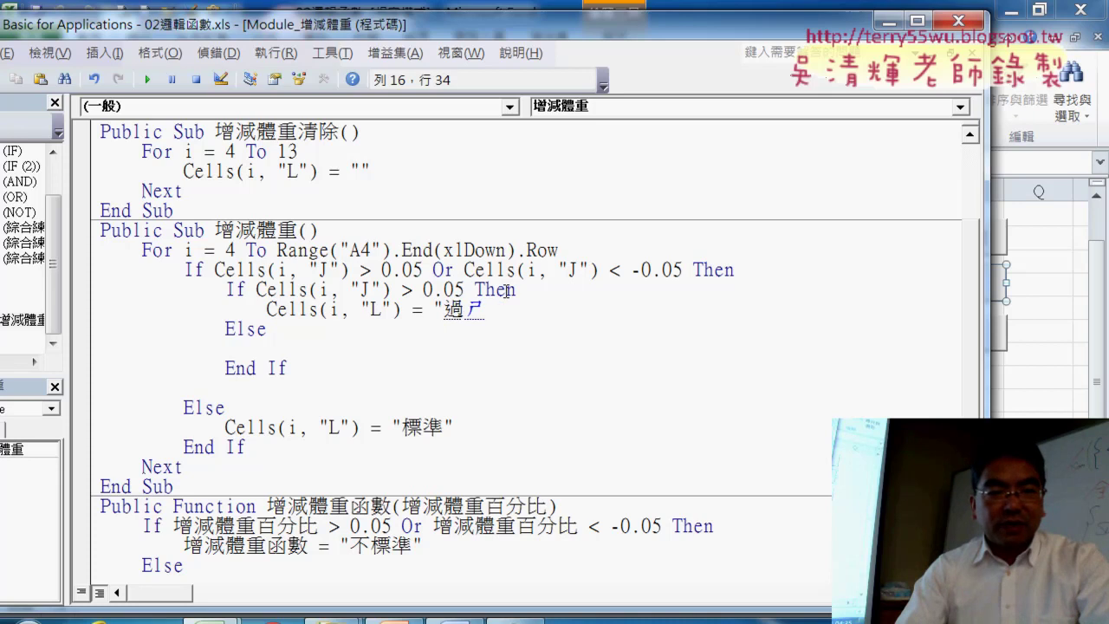
{"action": "type", "text": "ㄡ4"}
{"action": "key", "text": "Return"}
Duplicate the assignment under Else and change its label to 過胖.
{"action": "left_click_drag", "start_coordinate": [495, 309], "coordinate": [269, 313]}
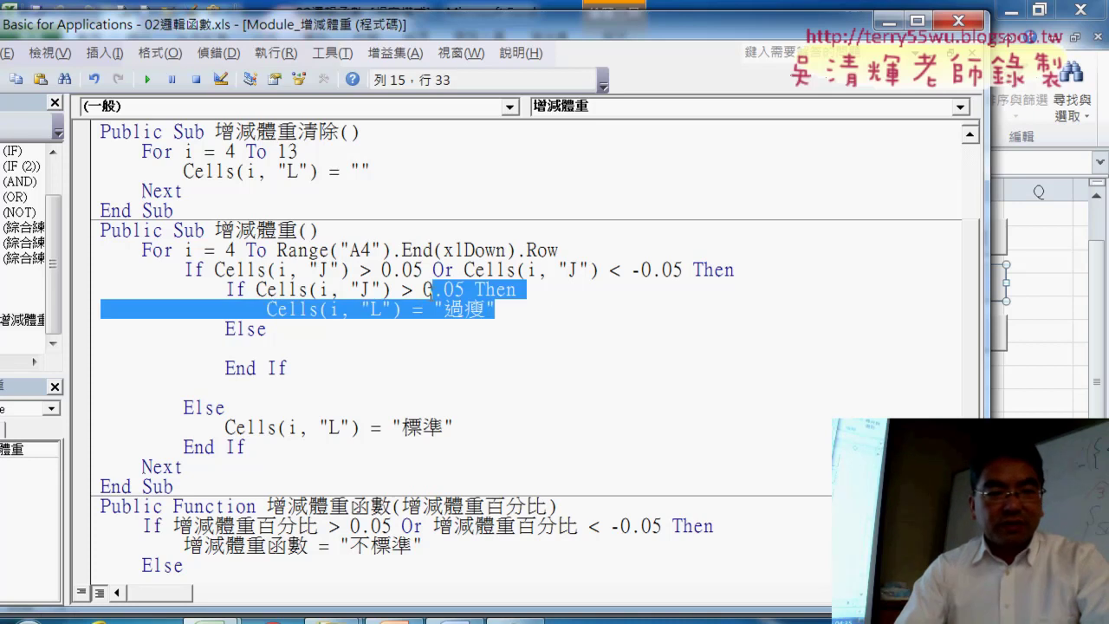
{"action": "left_click", "coordinate": [292, 349]}
{"action": "key", "text": "ctrl+v"}
{"action": "key", "text": "Home"}
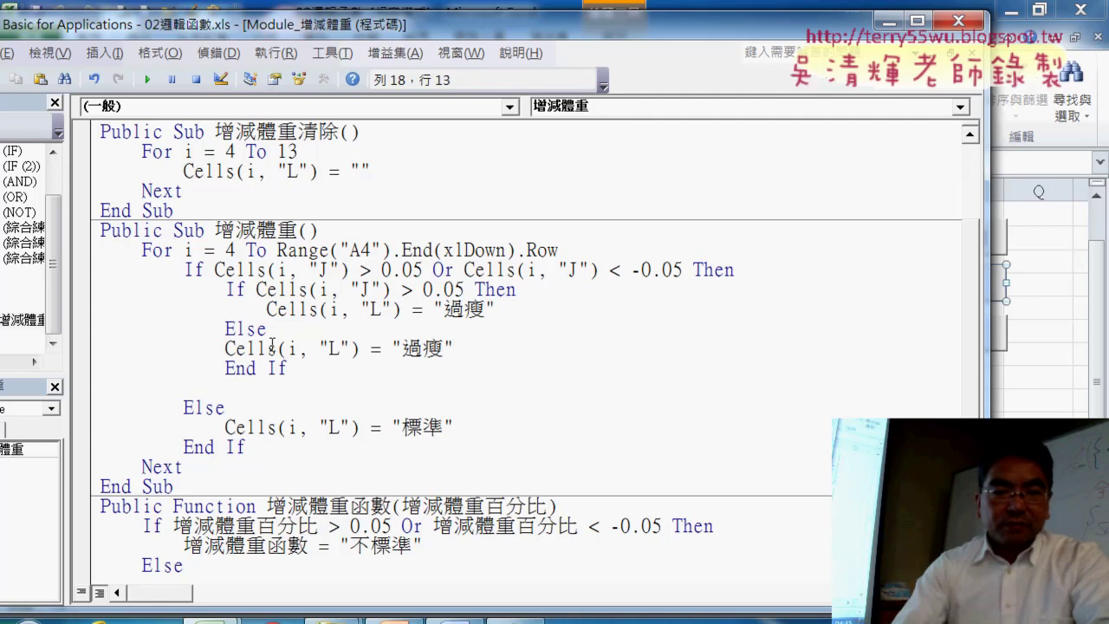
{"action": "key", "text": "Tab"}
{"action": "left_click_drag", "start_coordinate": [464, 347], "coordinate": [487, 348]}
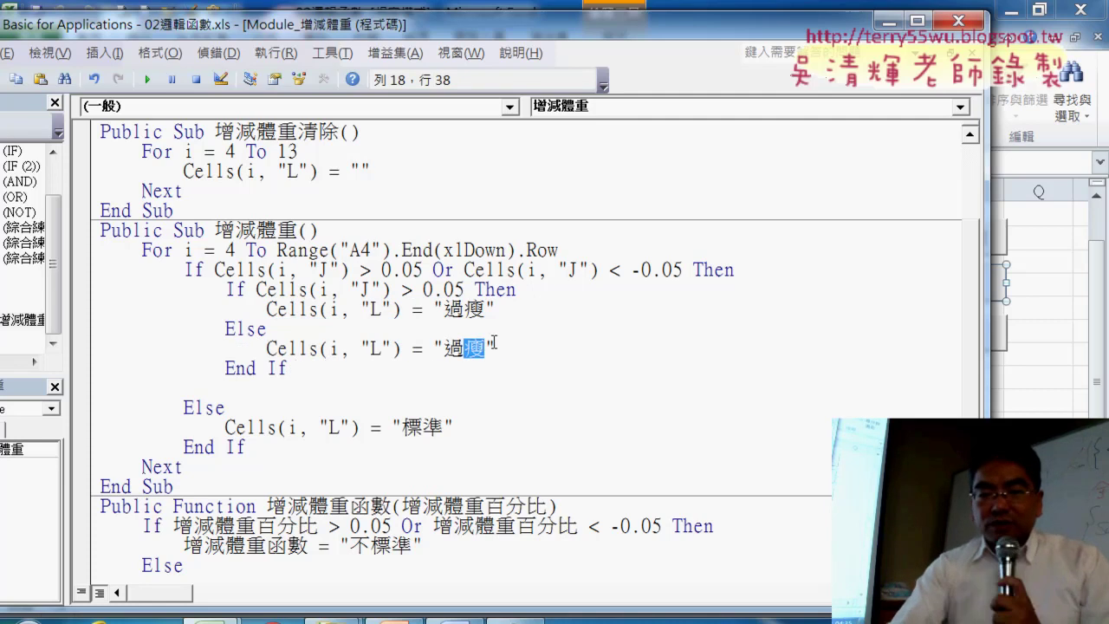
{"action": "type", "text": "胖"}
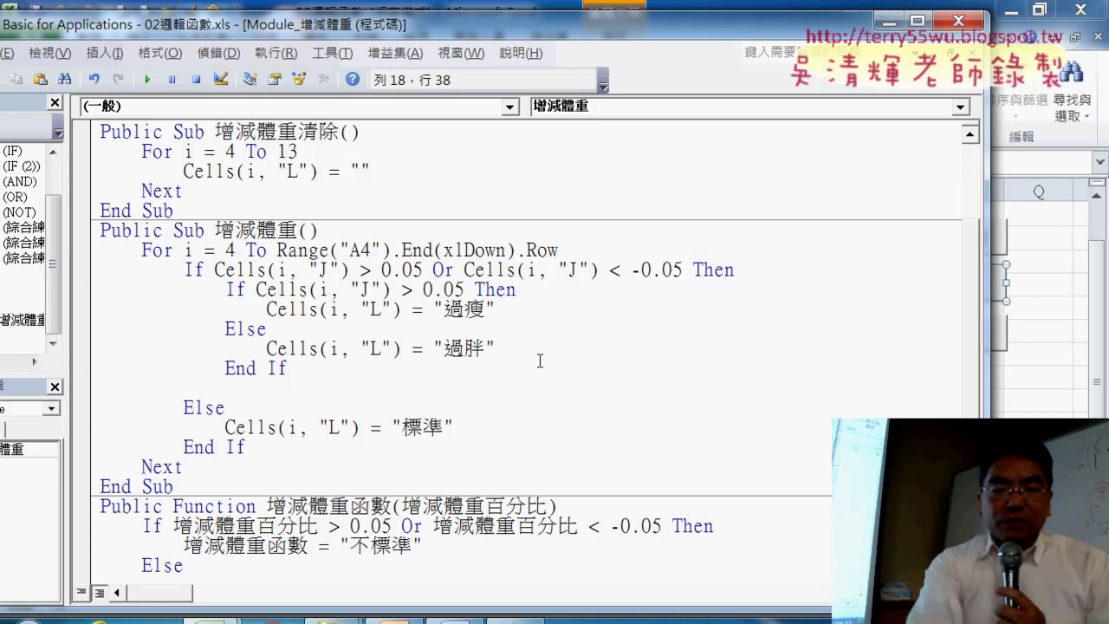
Remove the blank lines around End If and open a new line below 過胖.
{"action": "left_click", "coordinate": [538, 355]}
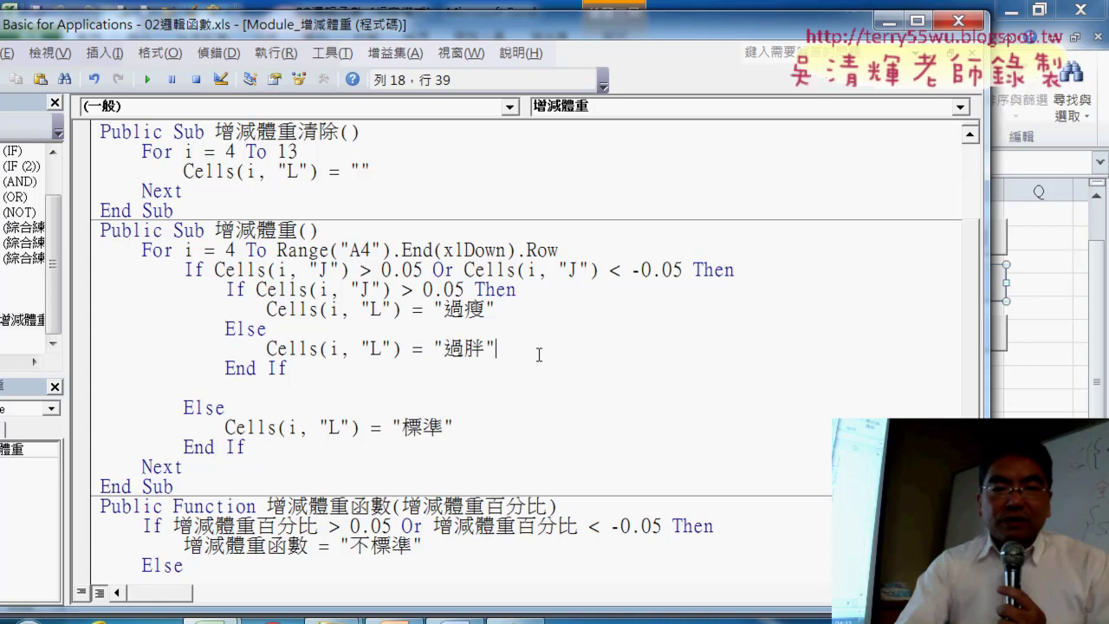
{"action": "key", "text": "Delete"}
{"action": "key", "text": "Return"}
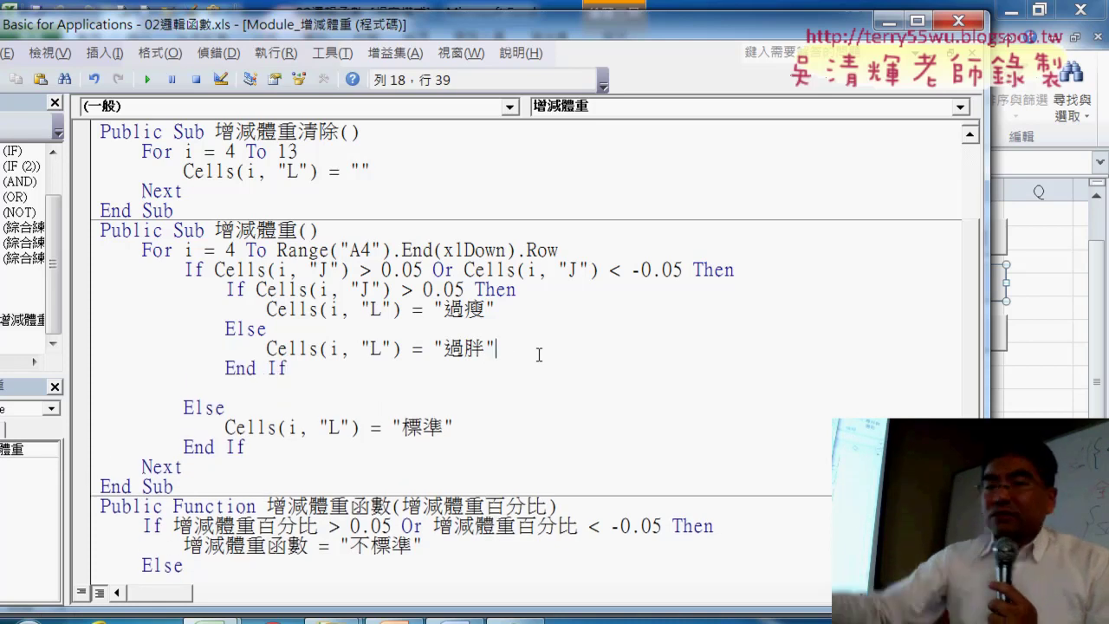
{"action": "left_click", "coordinate": [368, 364]}
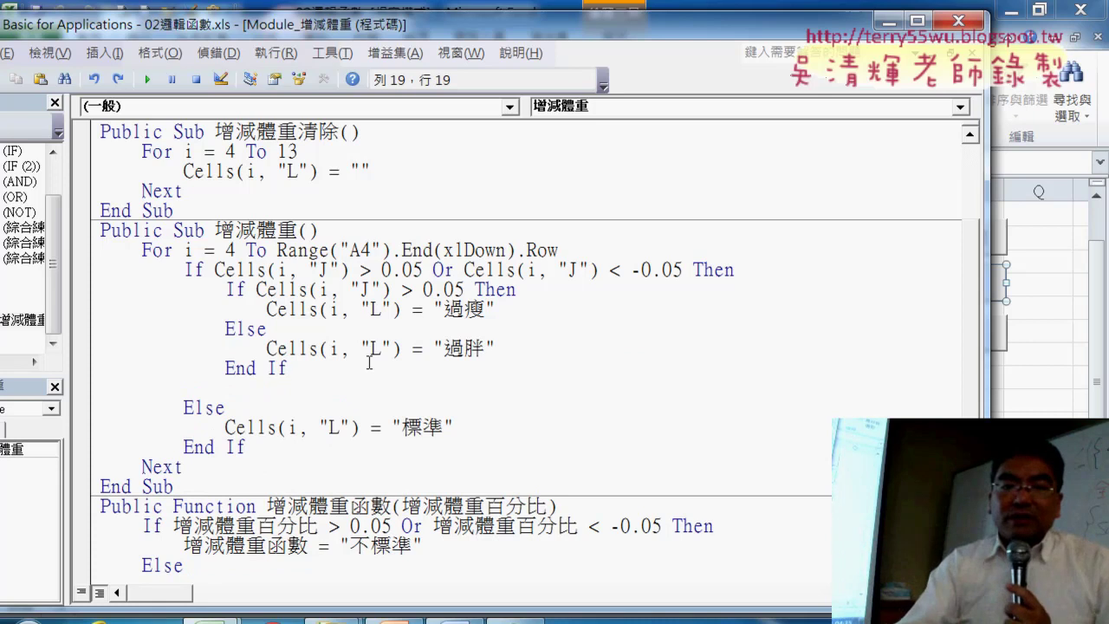
{"action": "key", "text": "Delete"}
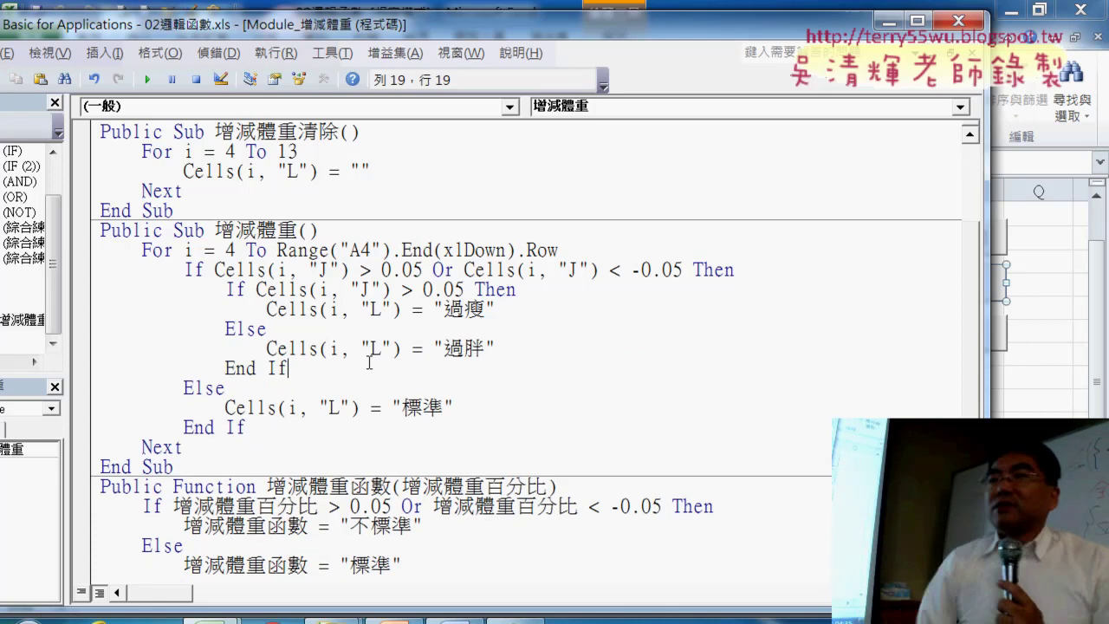
{"action": "left_click", "coordinate": [502, 349]}
{"action": "key", "text": "Return"}
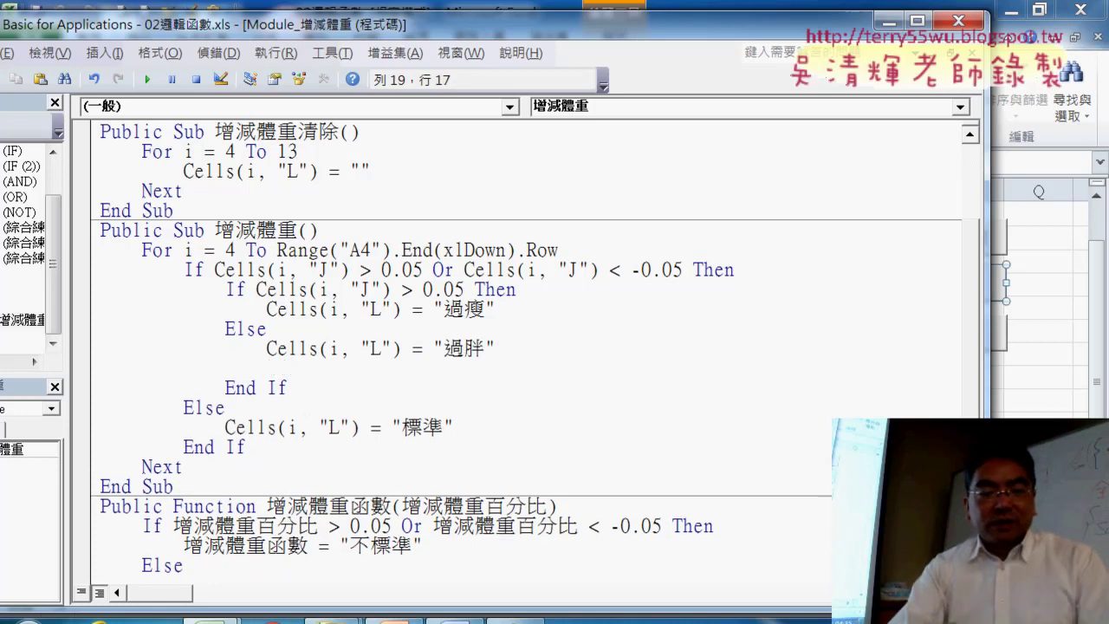
Add Cells(i, "L").Font.Color = RGB(255, 0, 0) under the 過胖 assignment and highlight the inner If block.
{"action": "left_click_drag", "start_coordinate": [266, 349], "coordinate": [399, 349]}
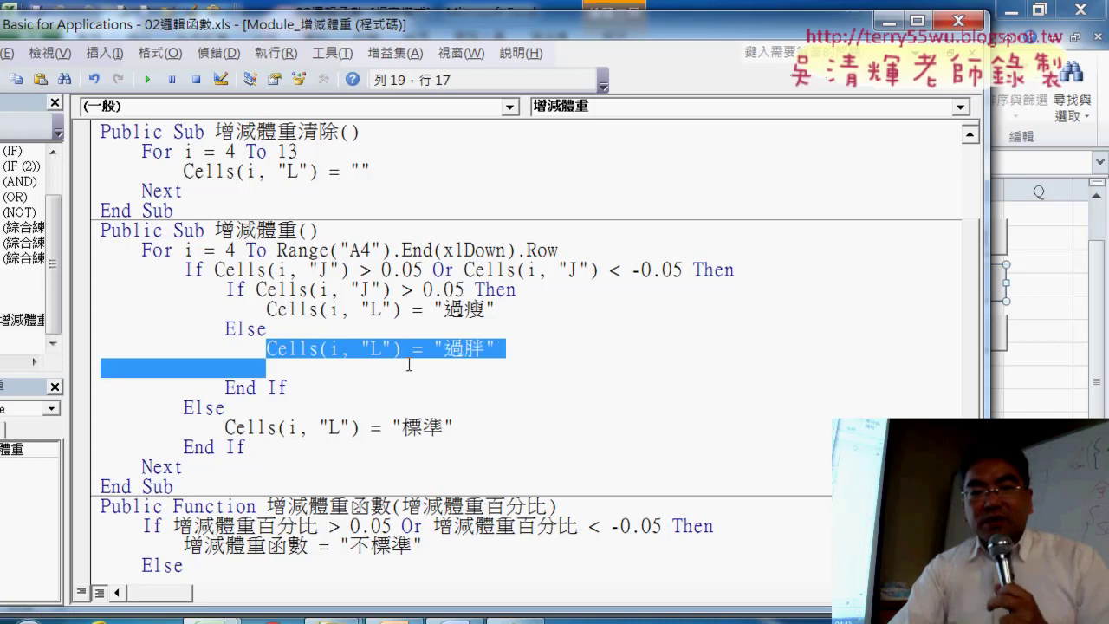
{"action": "key", "text": "ctrl+c"}
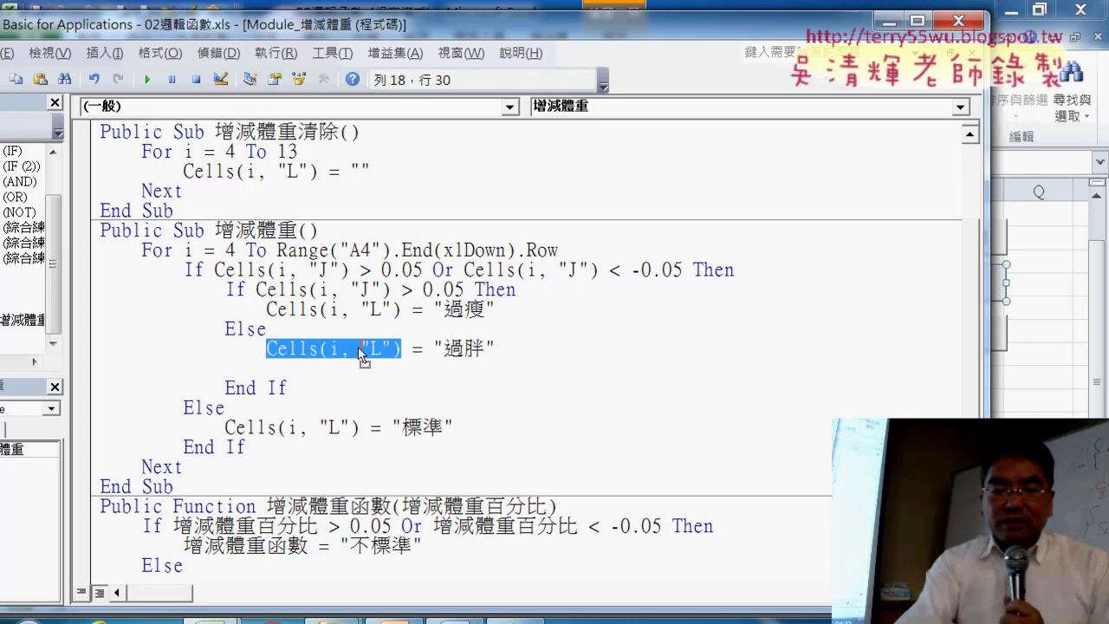
{"action": "left_click", "coordinate": [354, 371]}
{"action": "key", "text": "ctrl+v"}
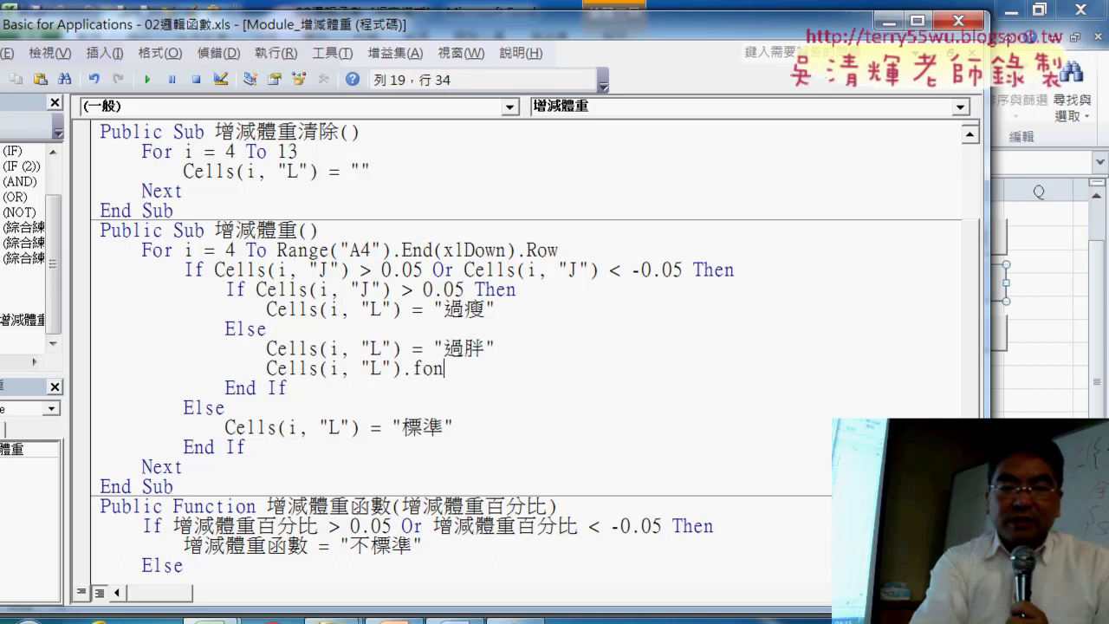
{"action": "type", "text": "t.col"}
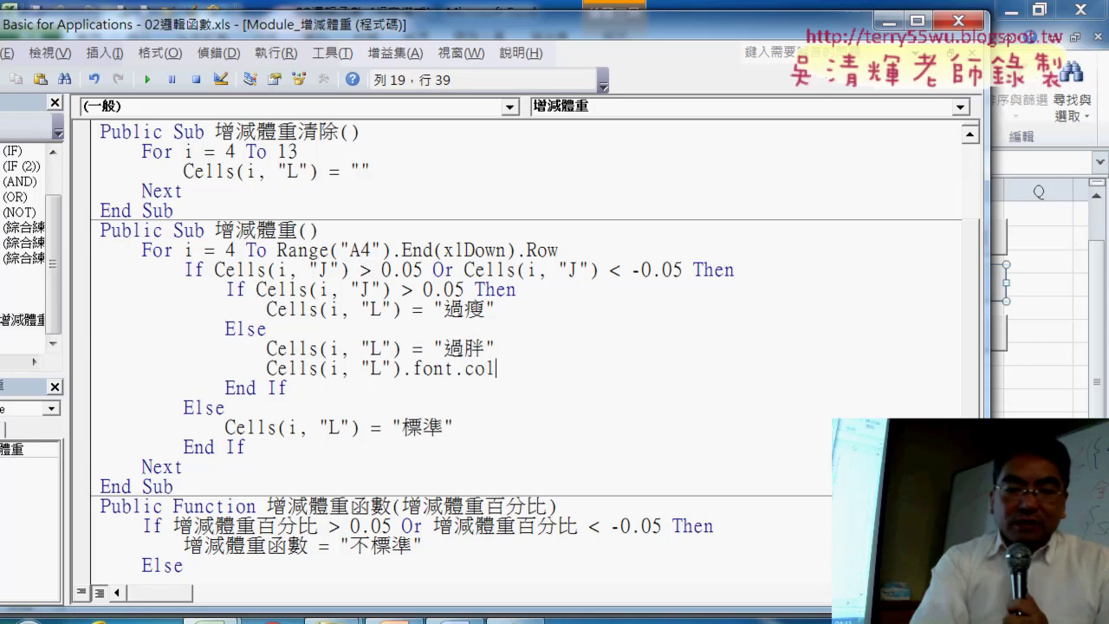
{"action": "type", "text": "o"}
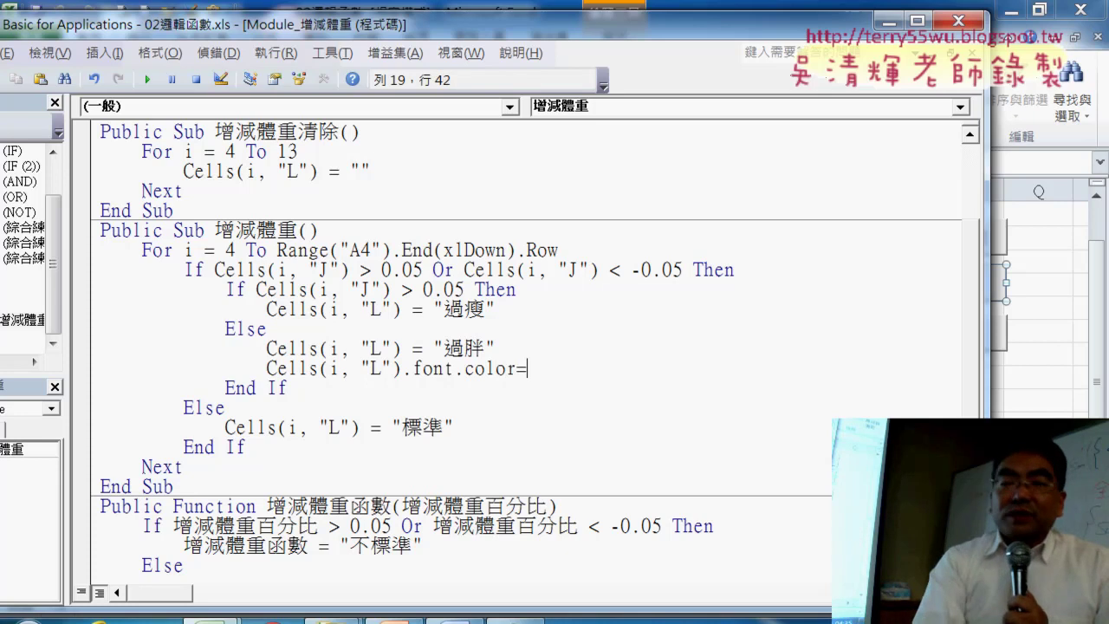
{"action": "type", "text": "r = RGB"}
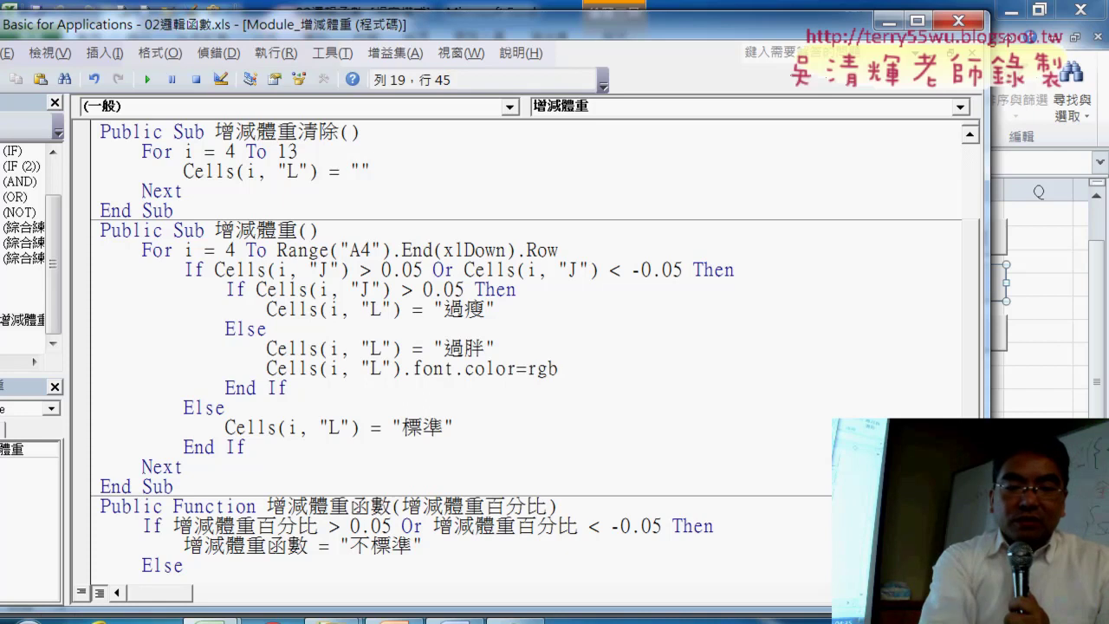
{"action": "type", "text": "("}
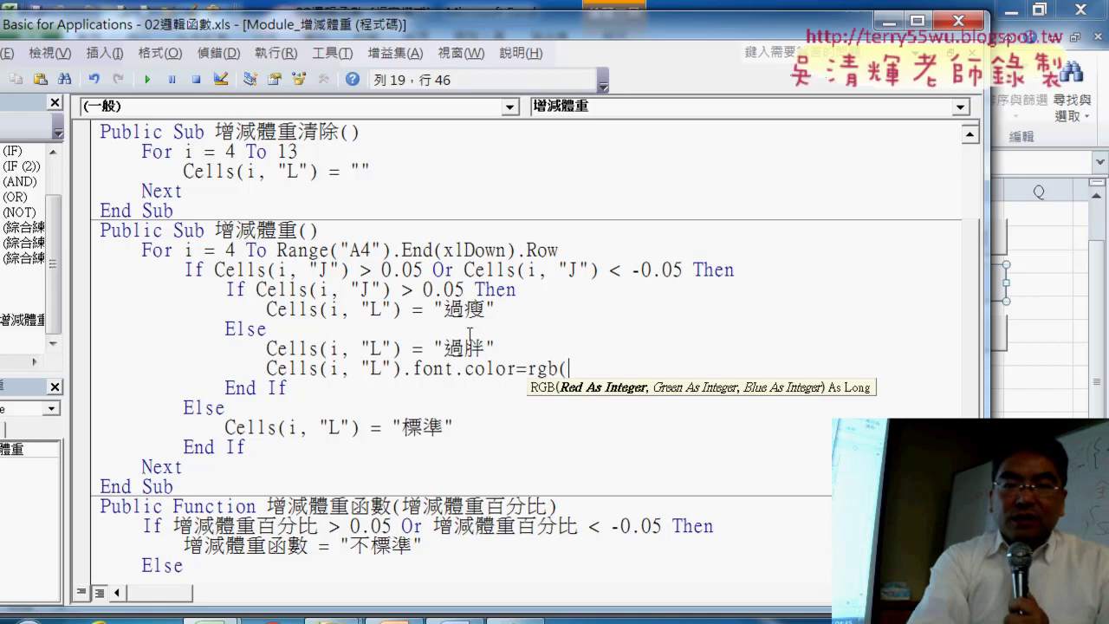
{"action": "type", "text": "255"}
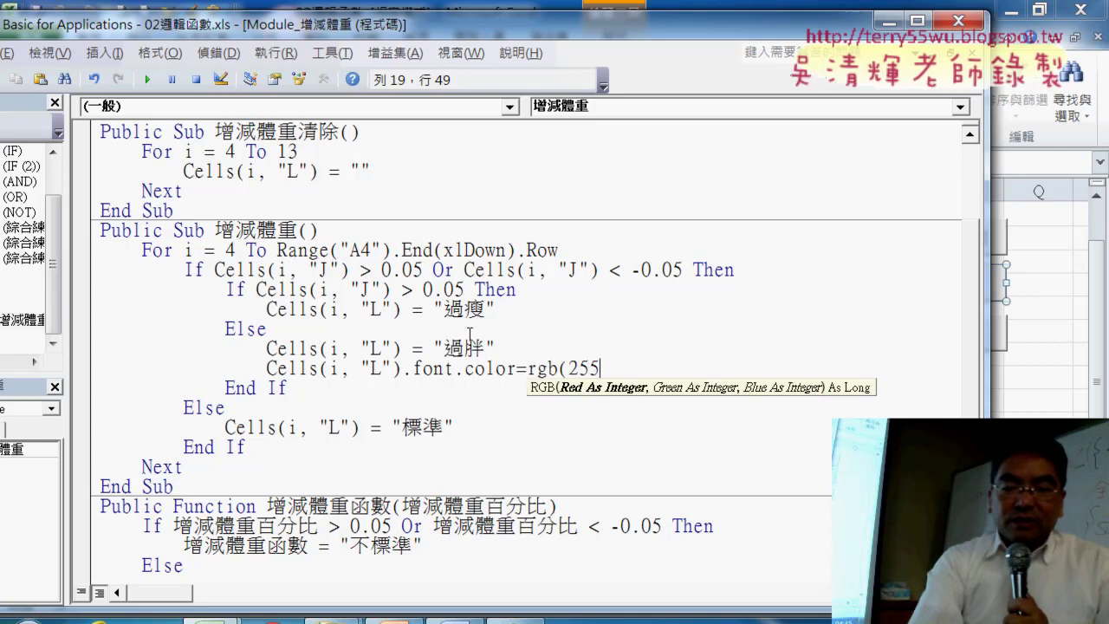
{"action": "type", "text": ", 0"}
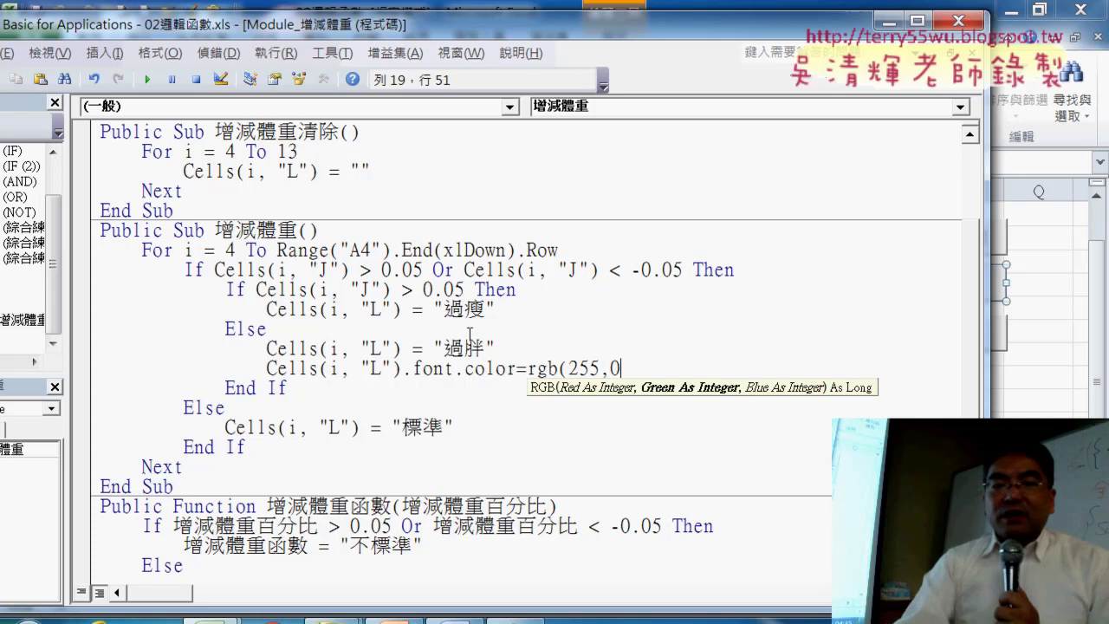
{"action": "type", "text": ", 0"}
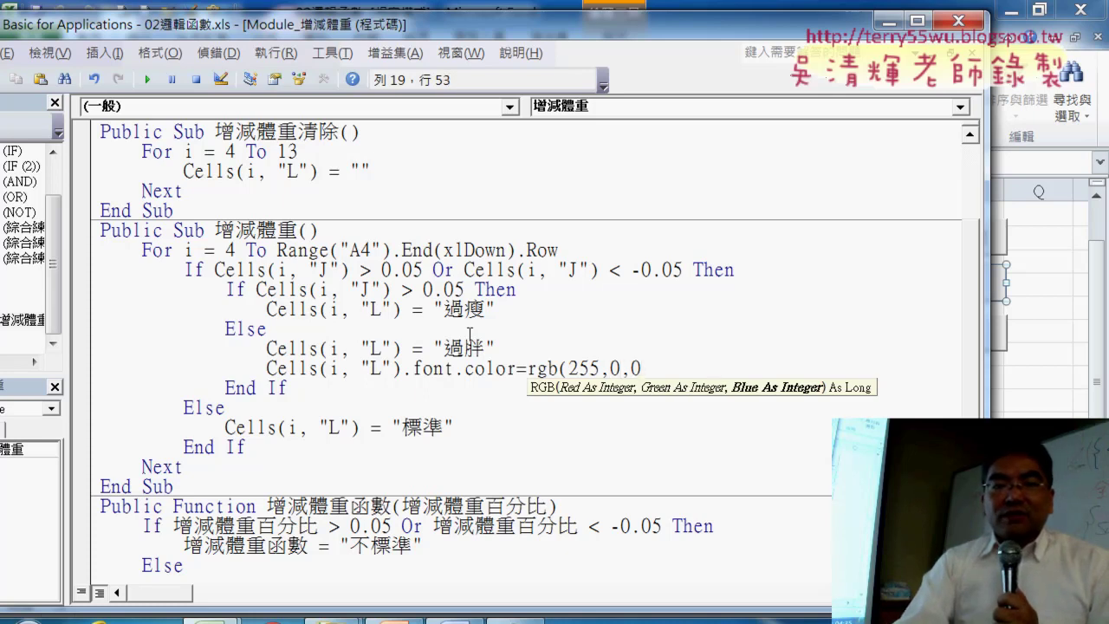
{"action": "type", "text": ")"}
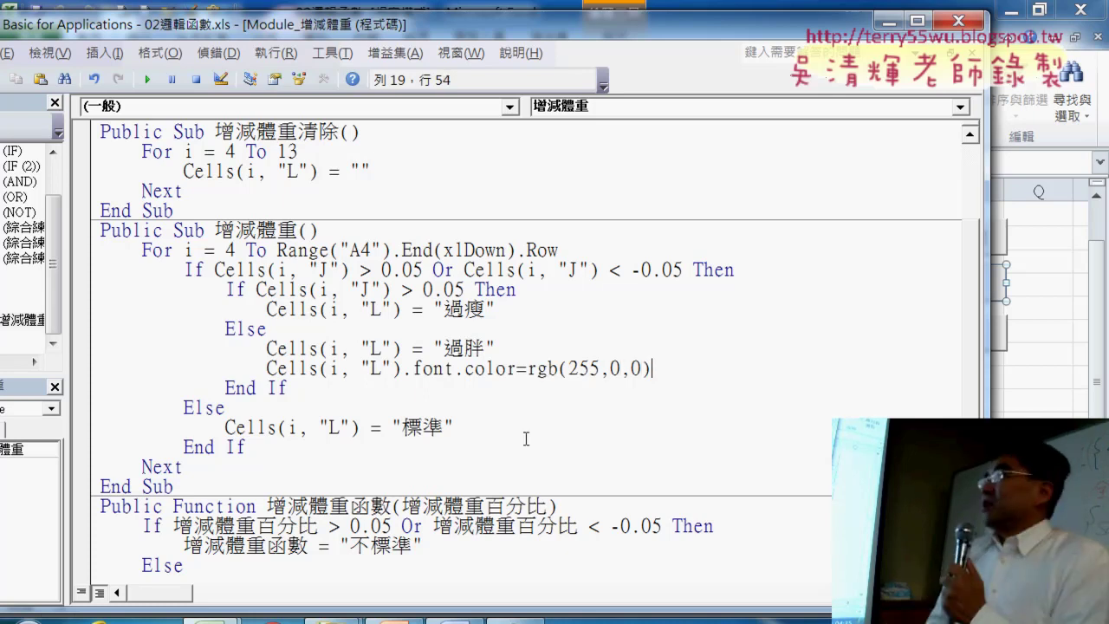
{"action": "left_click", "coordinate": [525, 429]}
{"action": "left_click_drag", "start_coordinate": [691, 369], "coordinate": [266, 371]}
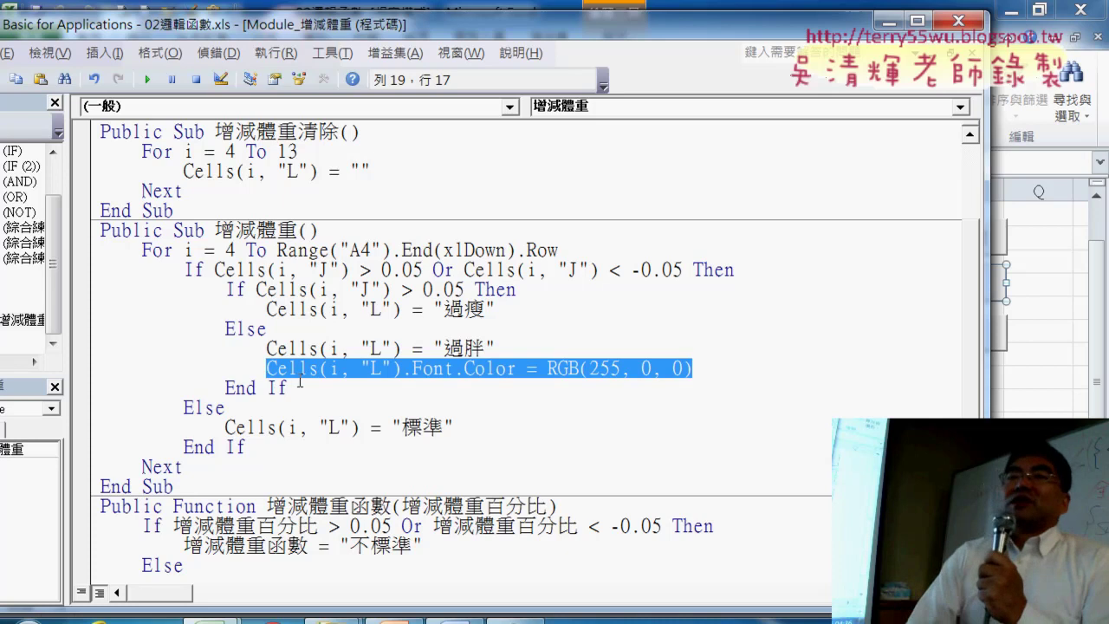
{"action": "left_click", "coordinate": [296, 393]}
{"action": "left_click_drag", "start_coordinate": [186, 336], "coordinate": [75, 289]}
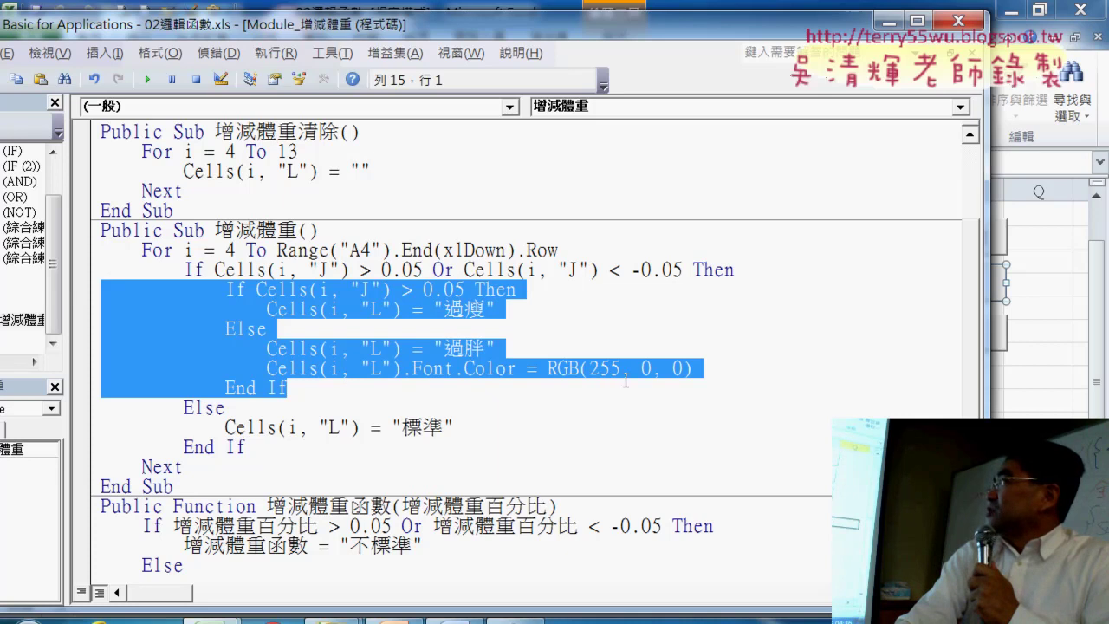
Clear column L with 增減體重清除, rerun 增減體重, and check the red 過胖 in L8.
{"action": "left_click", "coordinate": [1012, 401]}
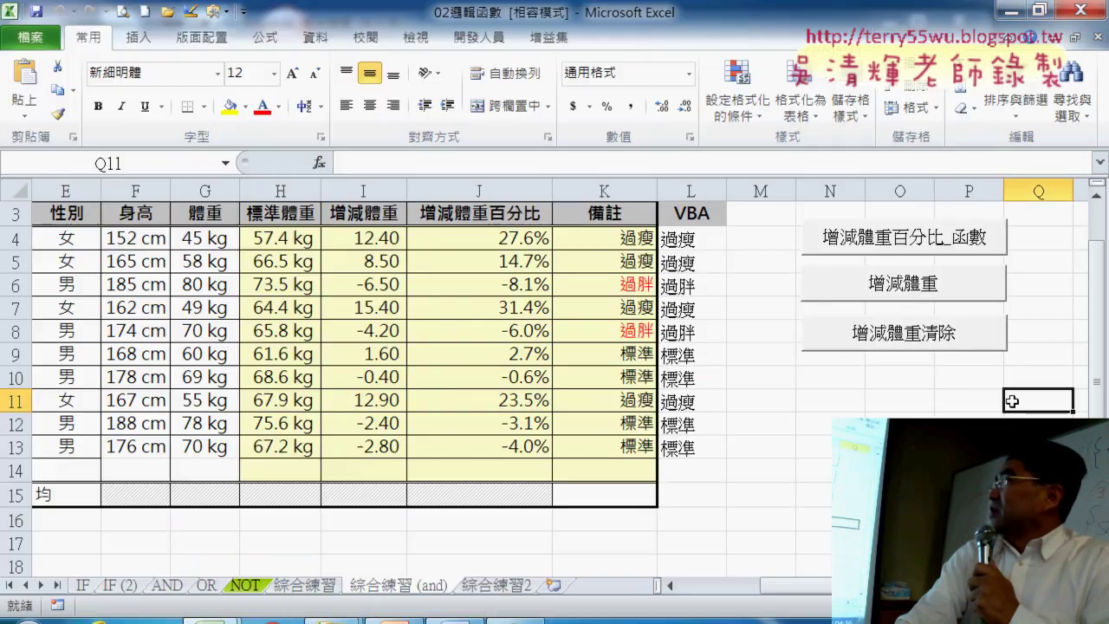
{"action": "left_click", "coordinate": [856, 338]}
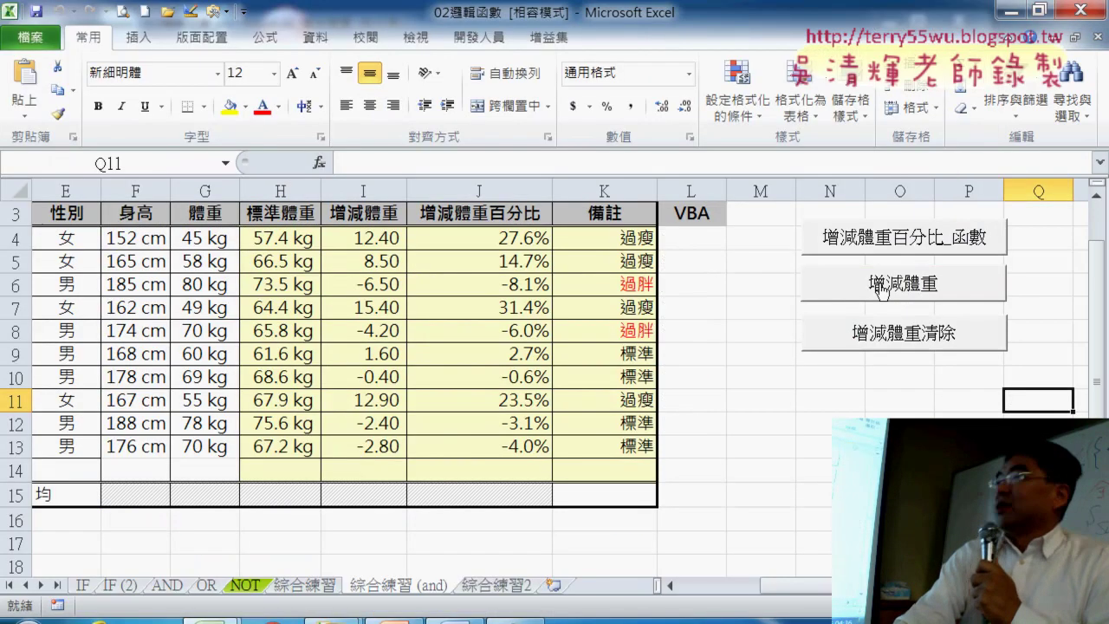
{"action": "left_click", "coordinate": [880, 292]}
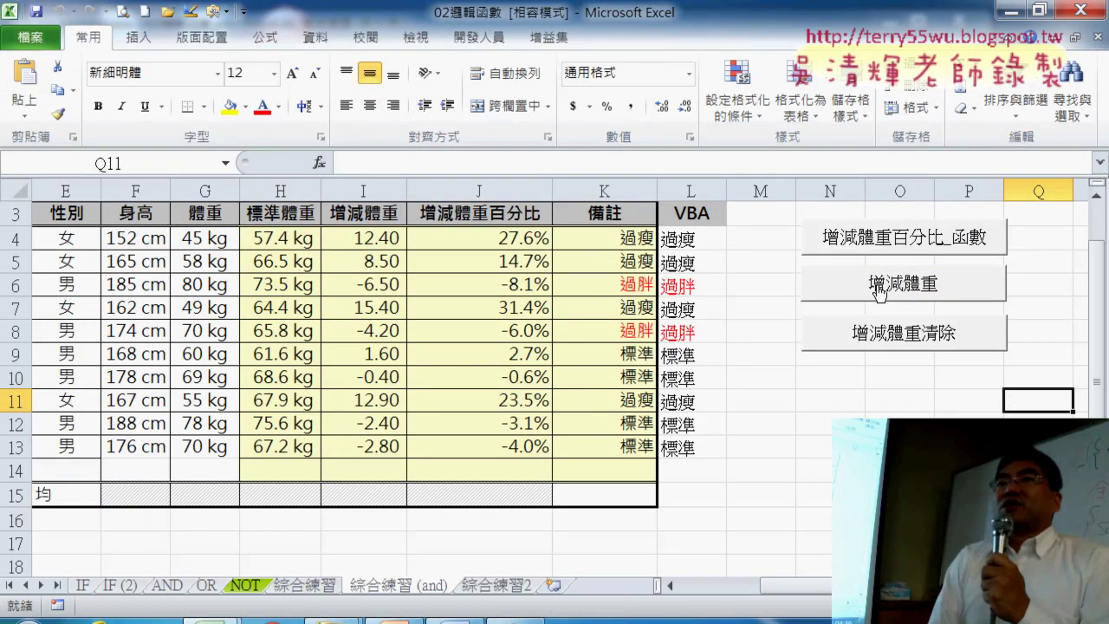
{"action": "left_click", "coordinate": [703, 291]}
{"action": "left_click", "coordinate": [688, 331]}
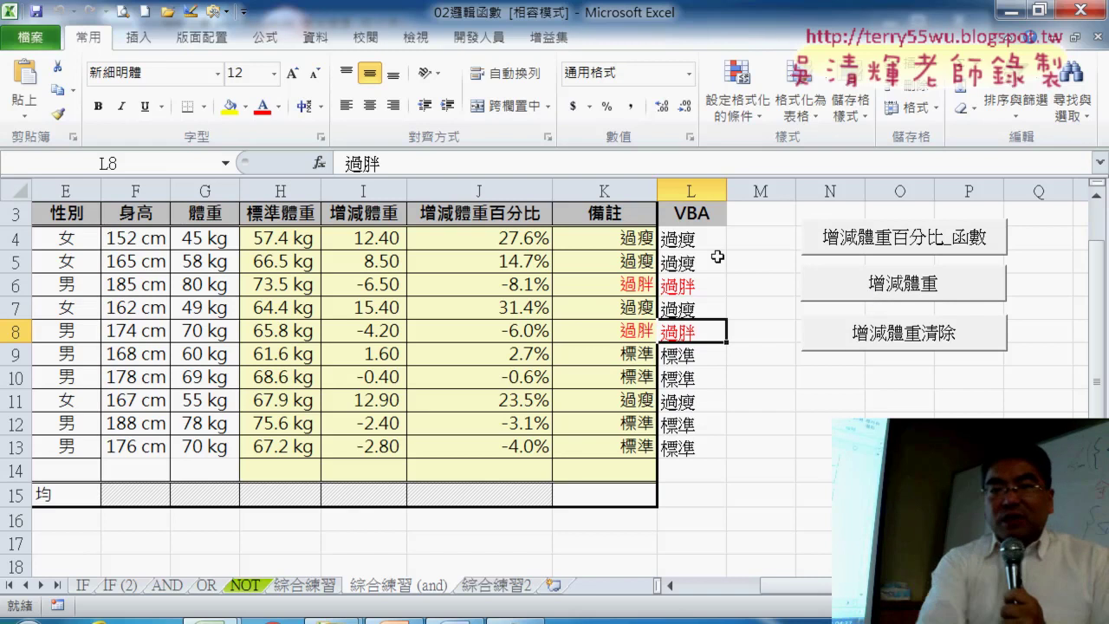
Show K4's nested IF formula and annotate it and the 增減體重 button with the pen.
{"action": "left_click", "coordinate": [636, 239]}
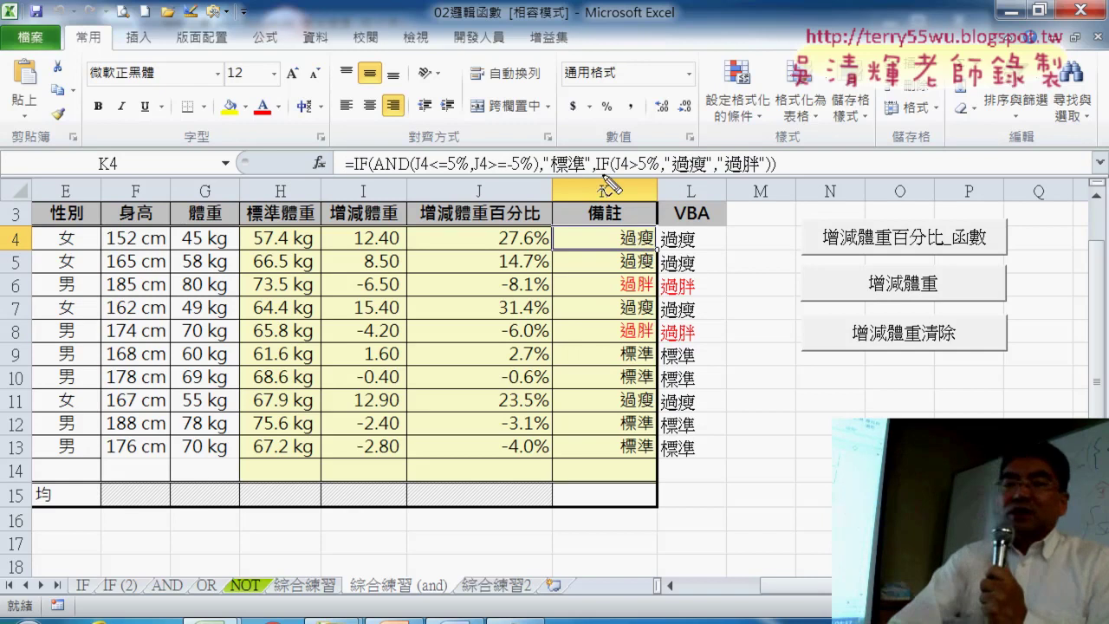
{"action": "left_click_drag", "start_coordinate": [598, 173], "coordinate": [776, 173]}
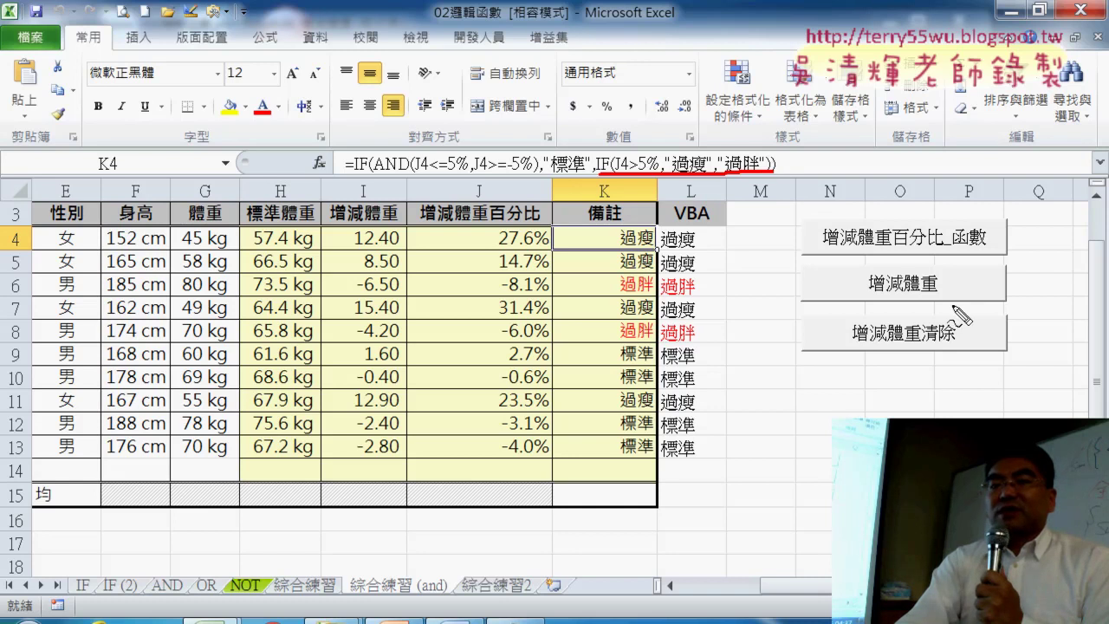
{"action": "mouse_move", "coordinate": [940, 296]}
{"action": "left_mouse_down"}
{"action": "mouse_move", "coordinate": [853, 302]}
{"action": "mouse_move", "coordinate": [945, 295]}
{"action": "left_mouse_up"}
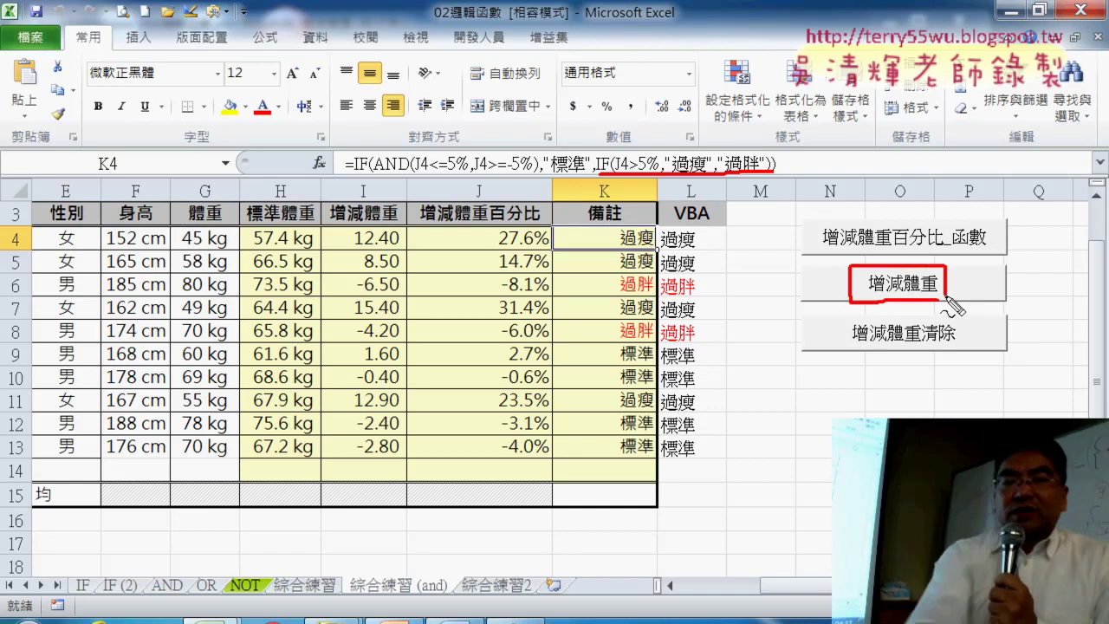
{"action": "left_click_drag", "start_coordinate": [957, 169], "coordinate": [910, 299]}
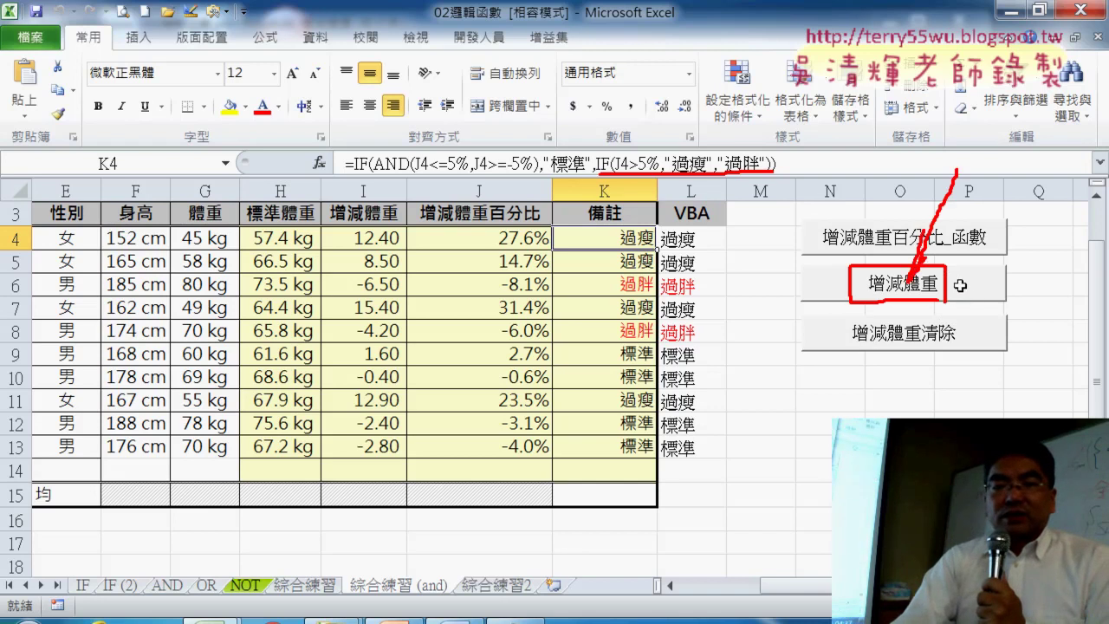
{"action": "key", "text": "Escape"}
Open the 增減體重 macro via 指定巨集 > 編輯 and highlight its inner If and Font.Color lines.
{"action": "right_click", "coordinate": [963, 295]}
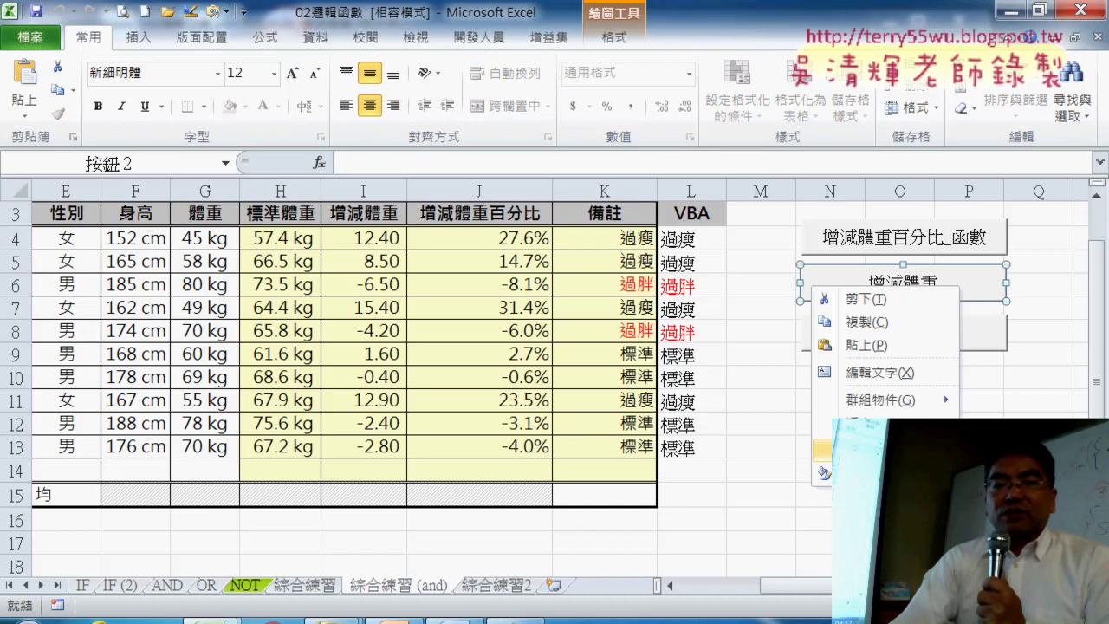
{"action": "left_click", "coordinate": [849, 474]}
{"action": "left_click", "coordinate": [1049, 321]}
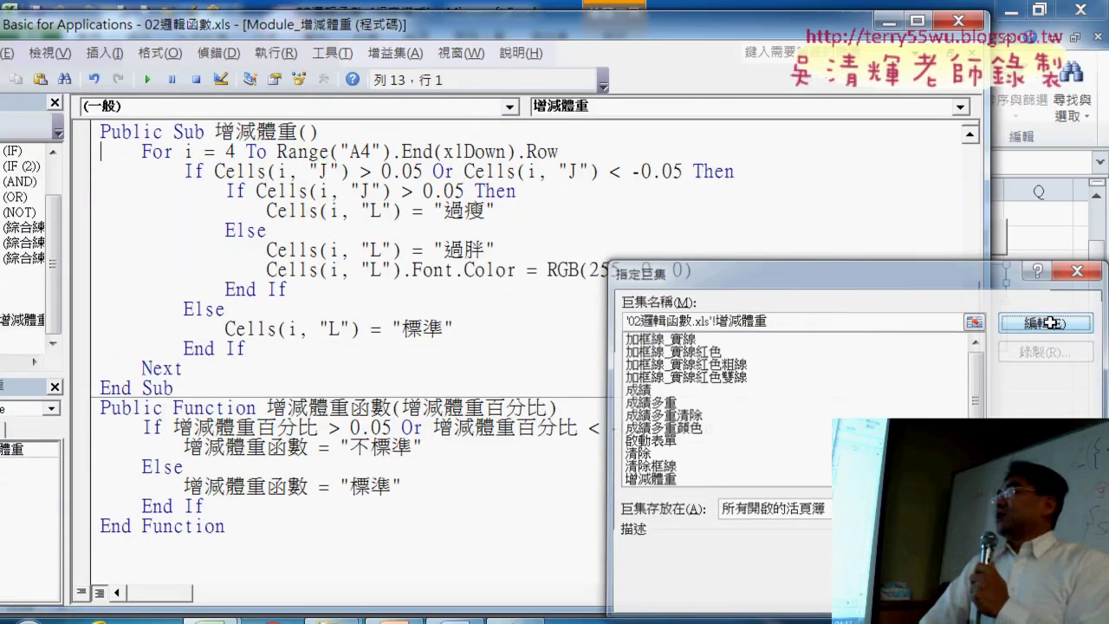
{"action": "left_click_drag", "start_coordinate": [288, 290], "coordinate": [67, 196]}
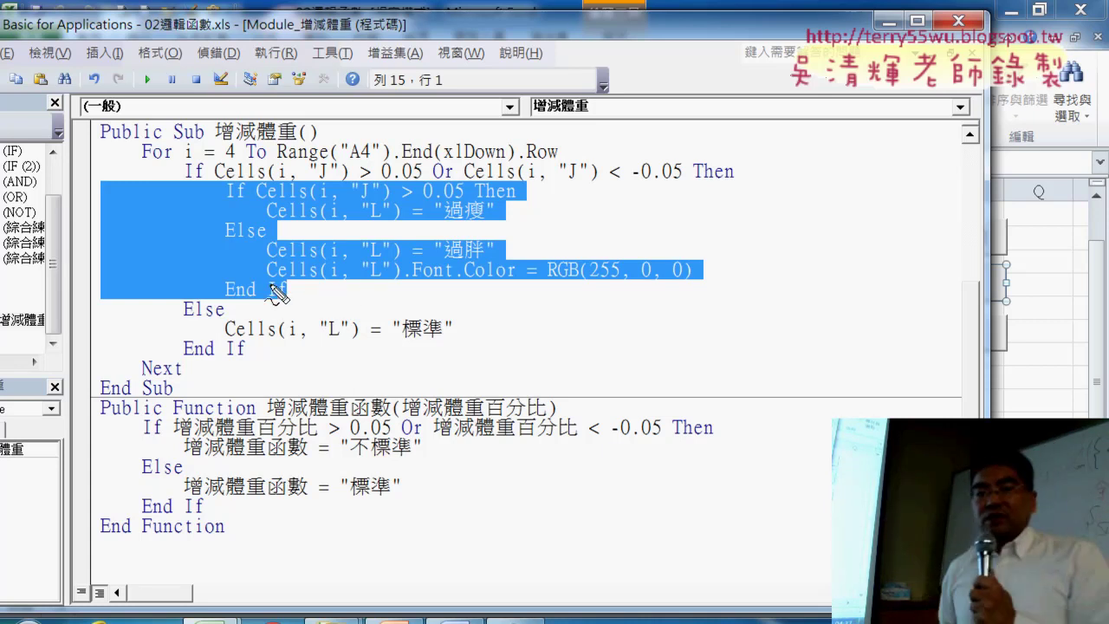
{"action": "left_click_drag", "start_coordinate": [271, 282], "coordinate": [674, 275]}
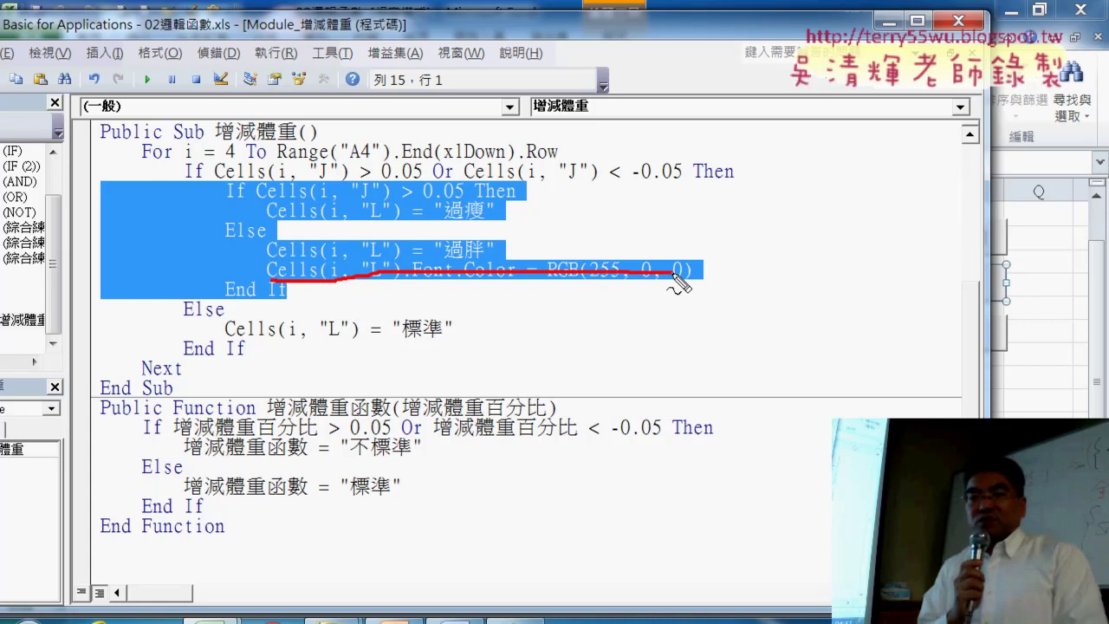
{"action": "key", "text": "Escape"}
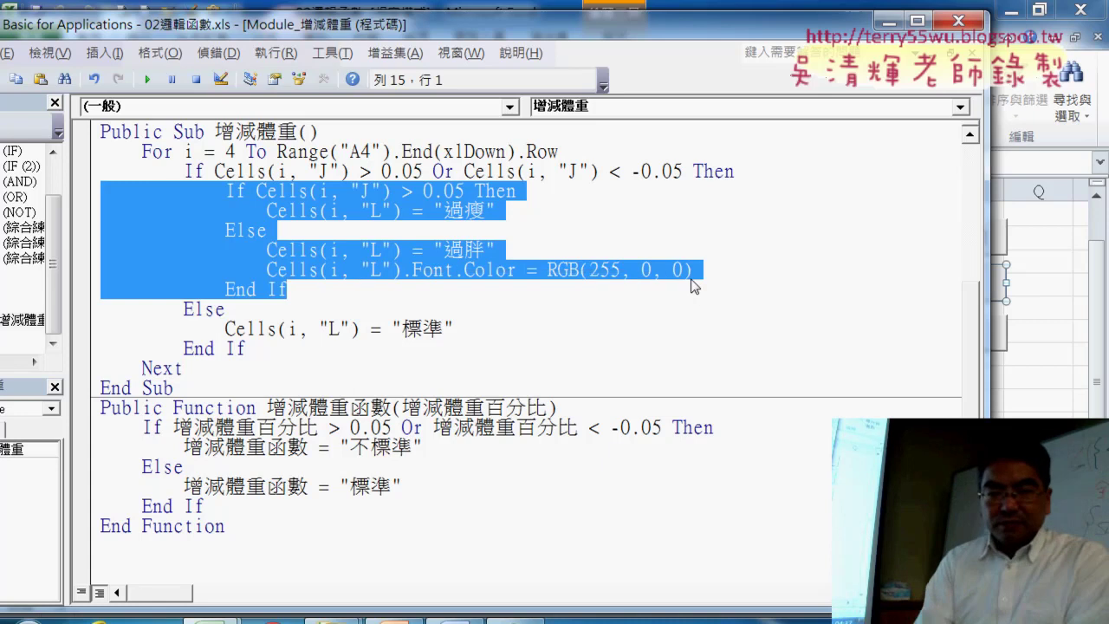